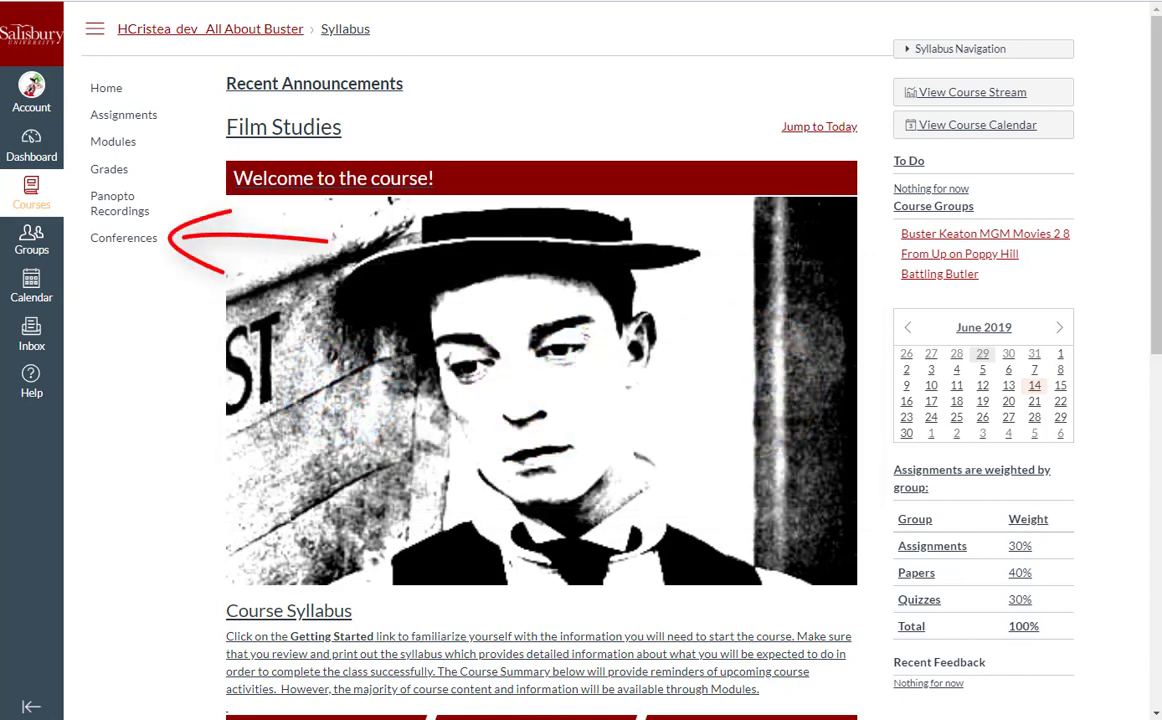
Join the 'Silent Films Were Not Silent' conference from the Canvas Conferences page.
left_click(120, 238)
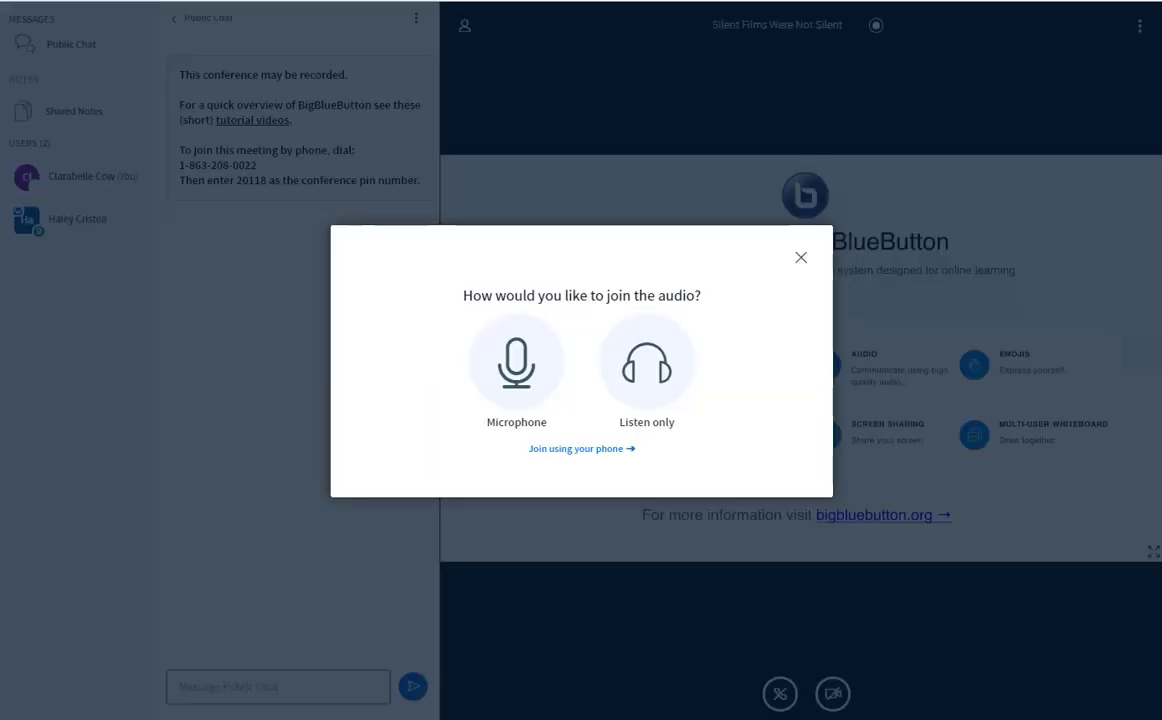
Join audio by microphone, allowing browser mic access and confirming the echo test.
left_click(516, 362)
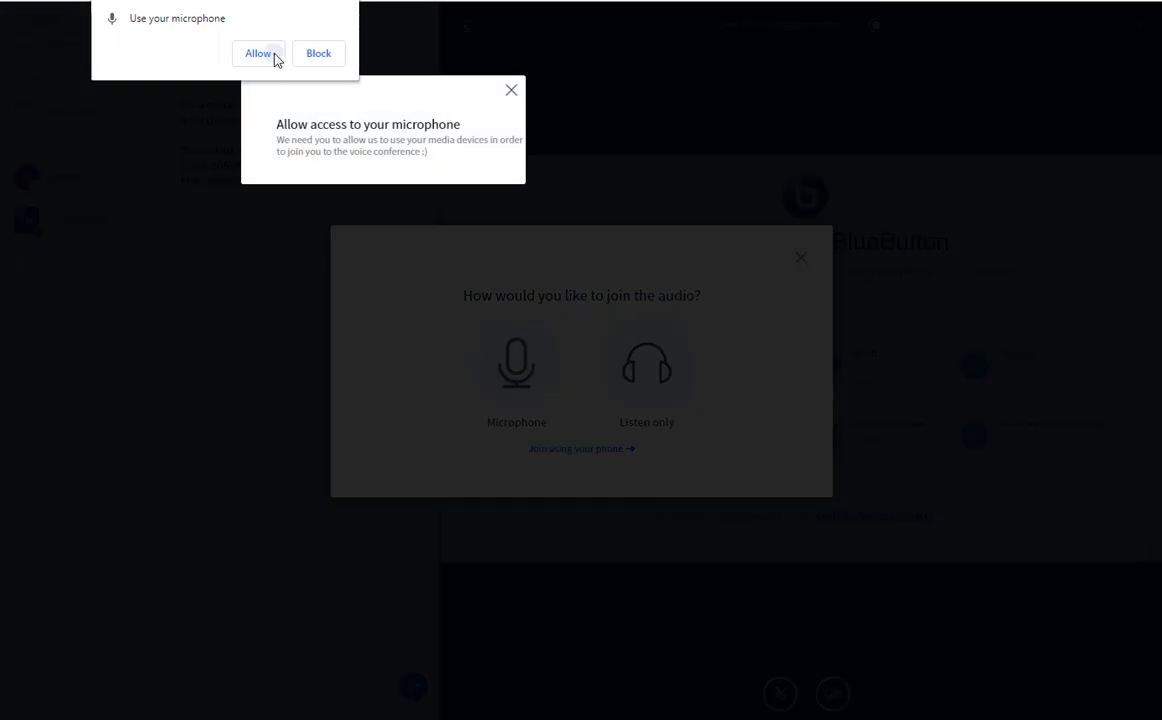
left_click(255, 52)
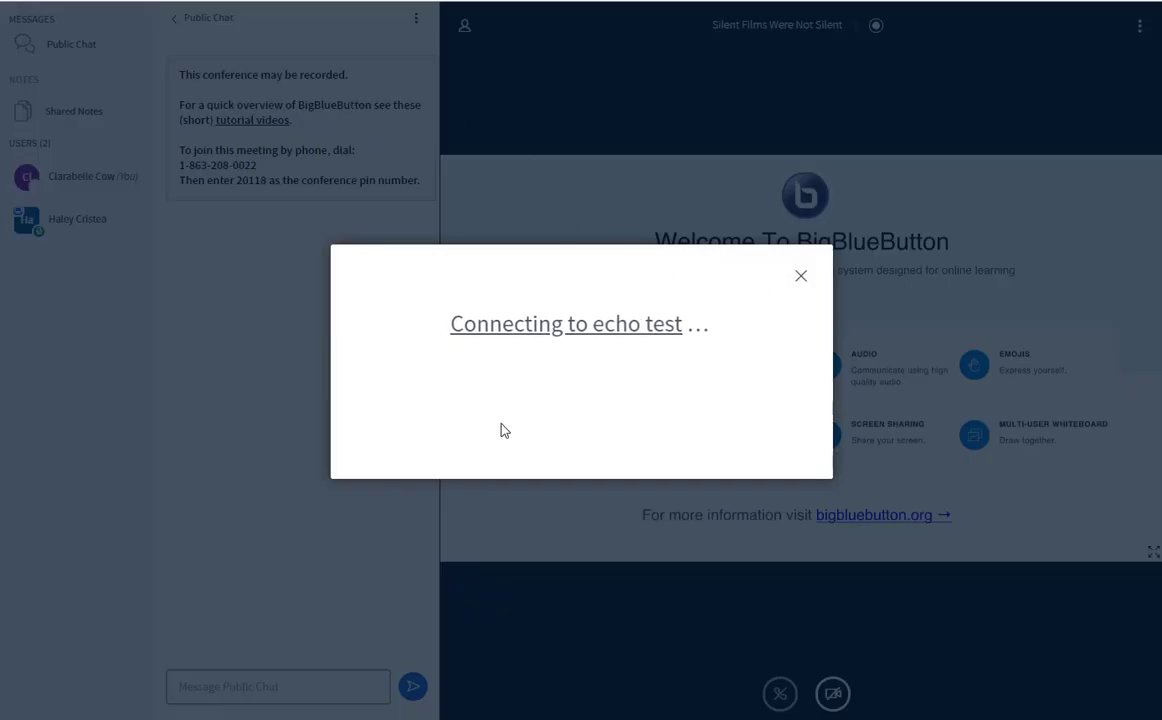
left_click(522, 380)
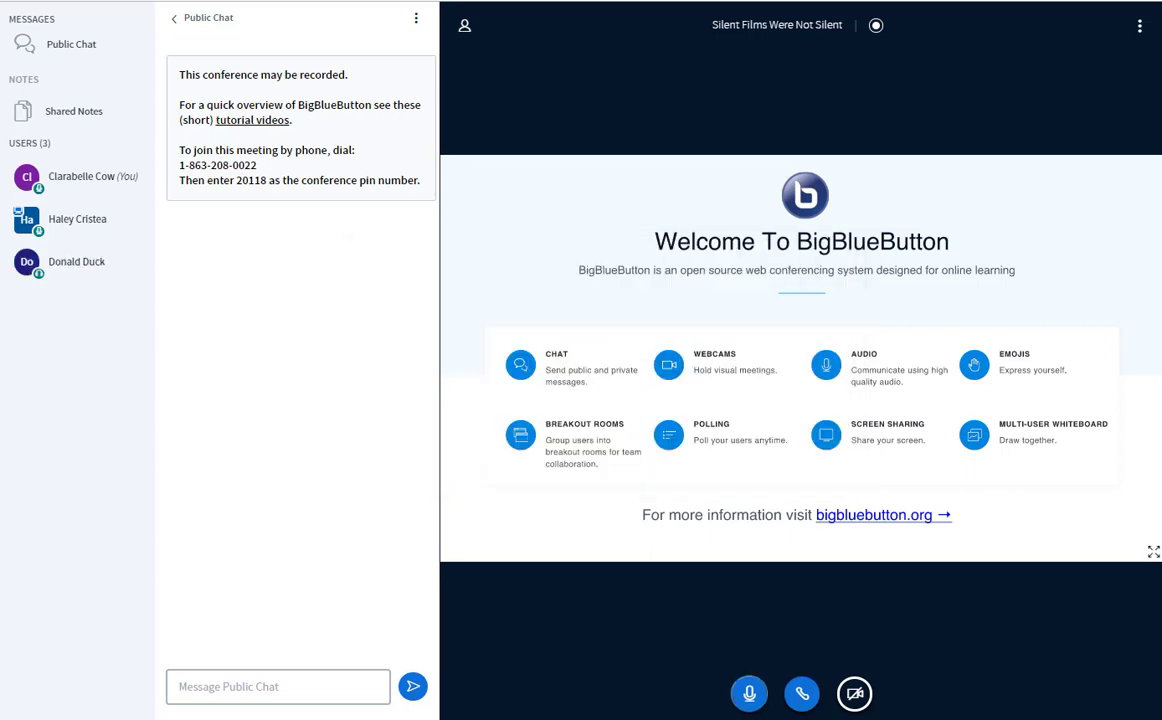
Mute the microphone, leave audio, then briefly share the webcam and stop sharing.
left_click(750, 698)
left_click(802, 693)
left_click(833, 693)
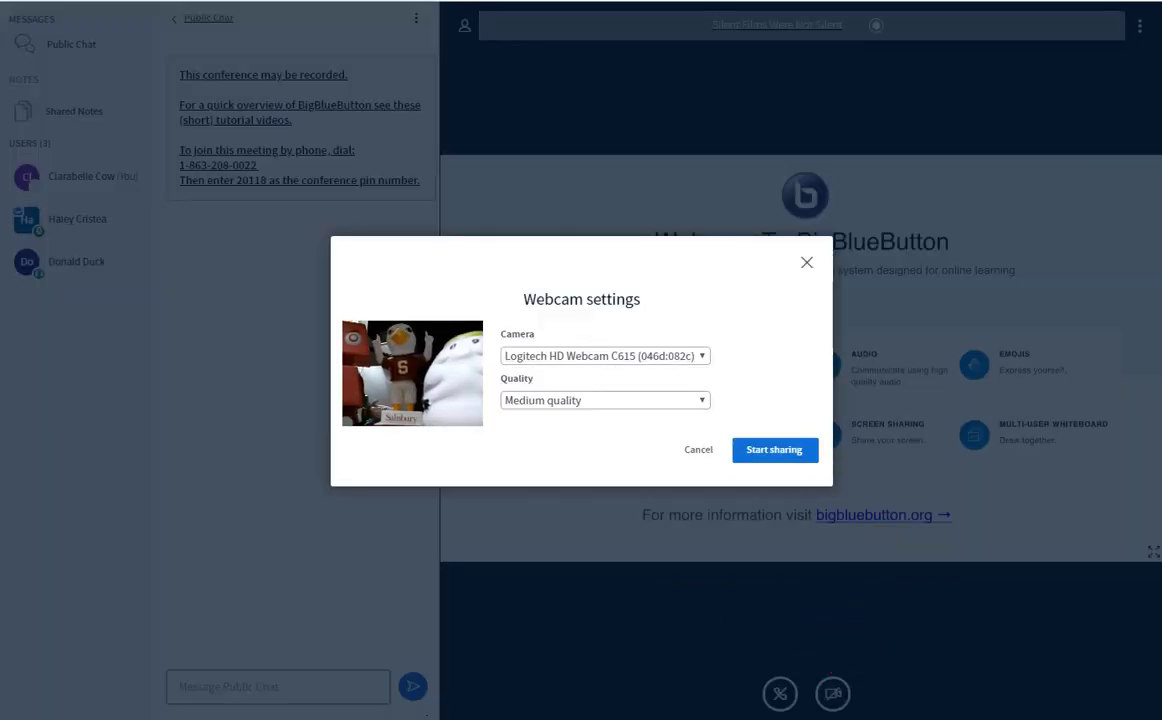
left_click(770, 451)
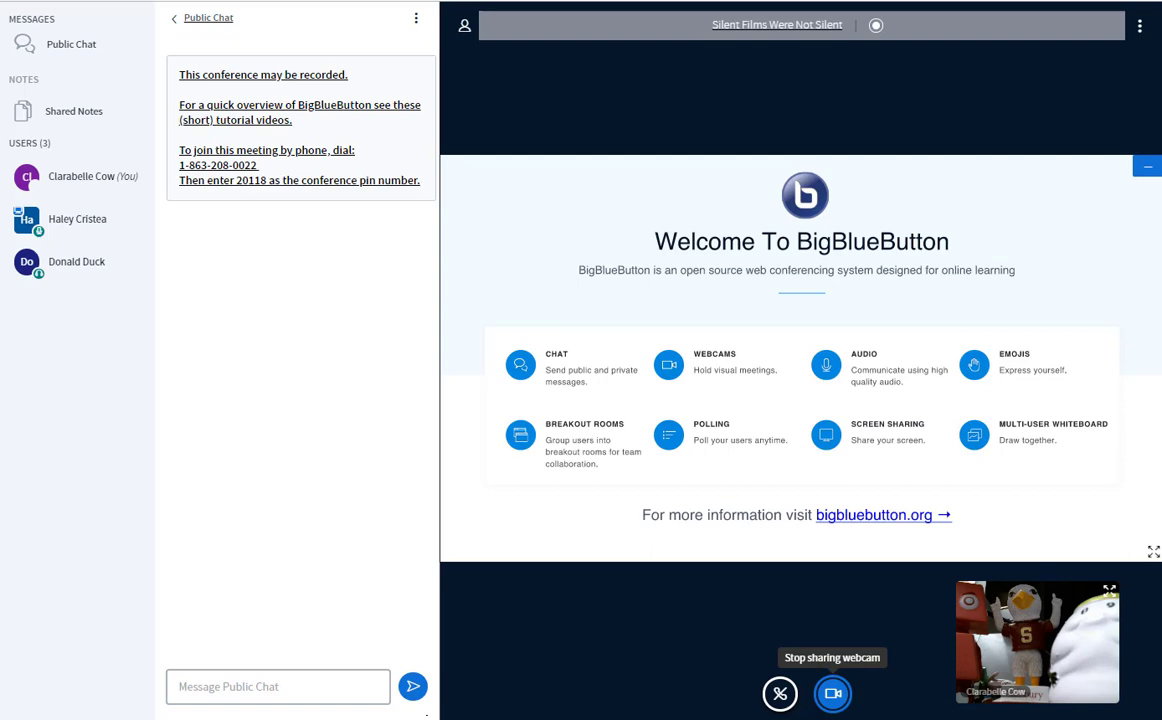
left_click(834, 693)
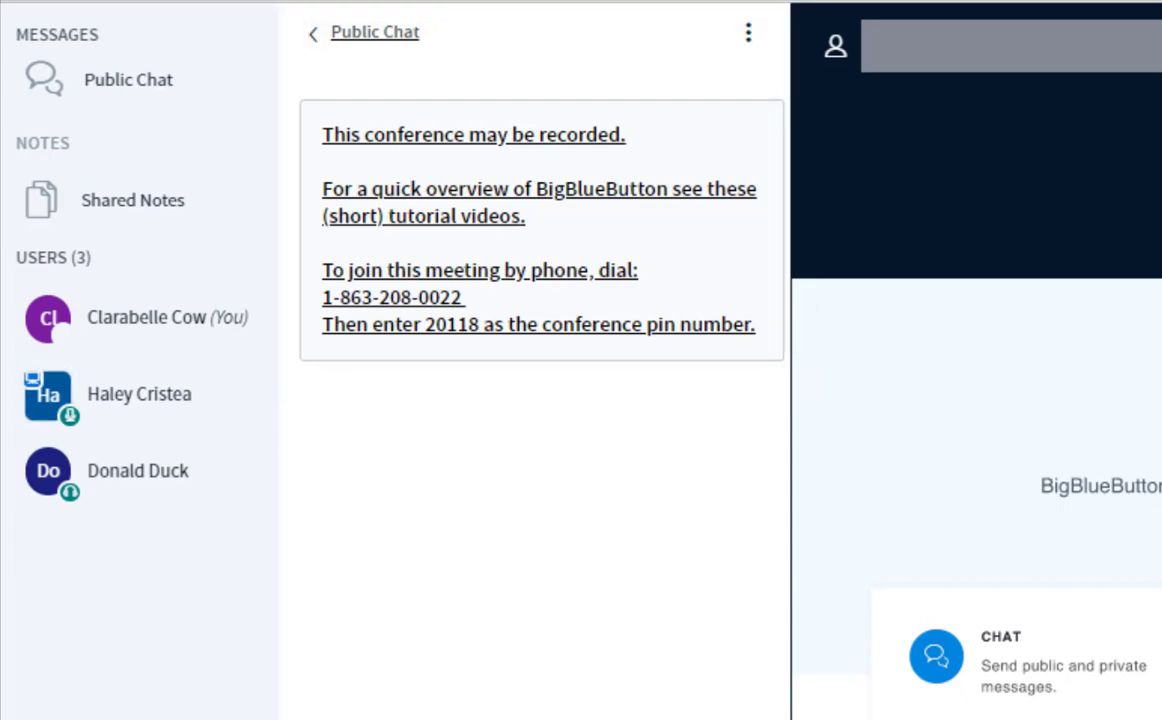
Collapse the side panels, reopen the users and notes list, and drag it narrower.
left_click(835, 46)
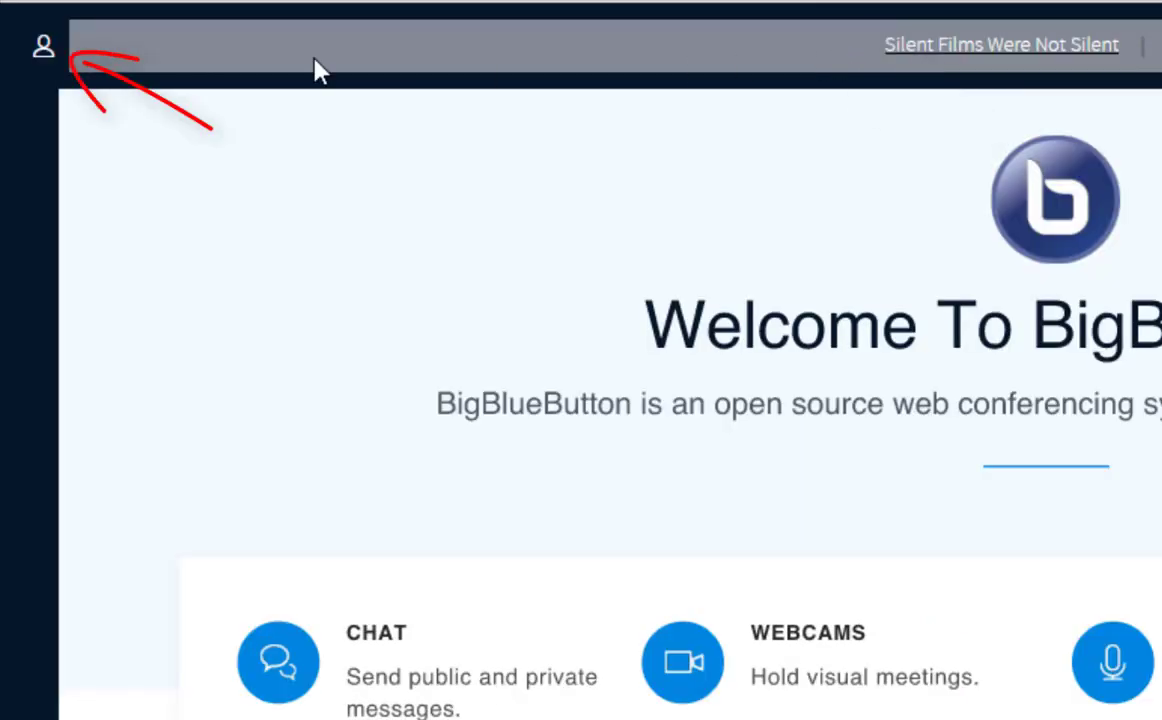
left_click(19, 58)
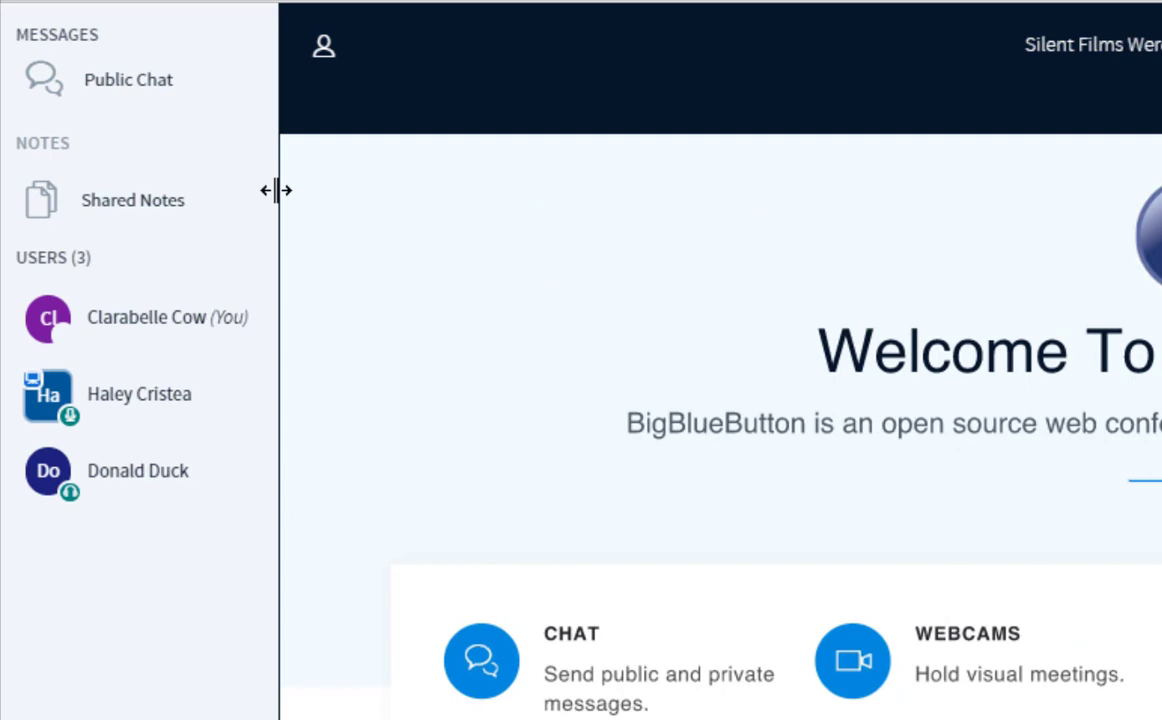
left_click_drag(275, 189, 232, 262)
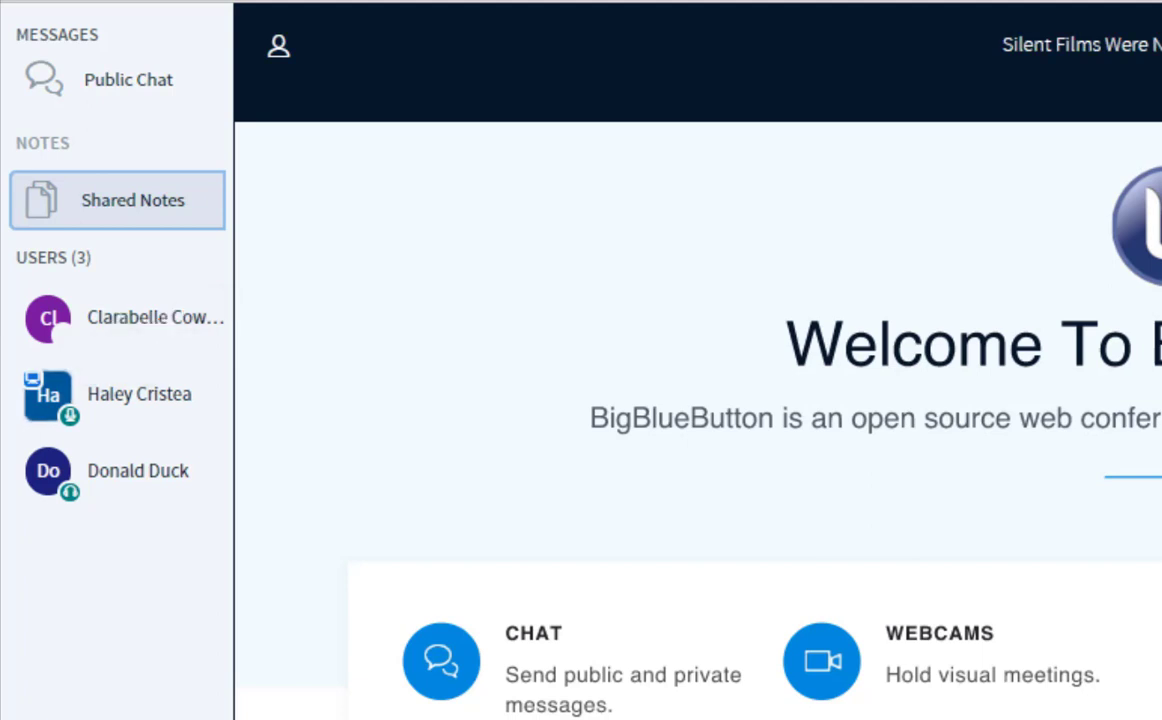
Set your own status to Away, then clear it again.
left_click(190, 340)
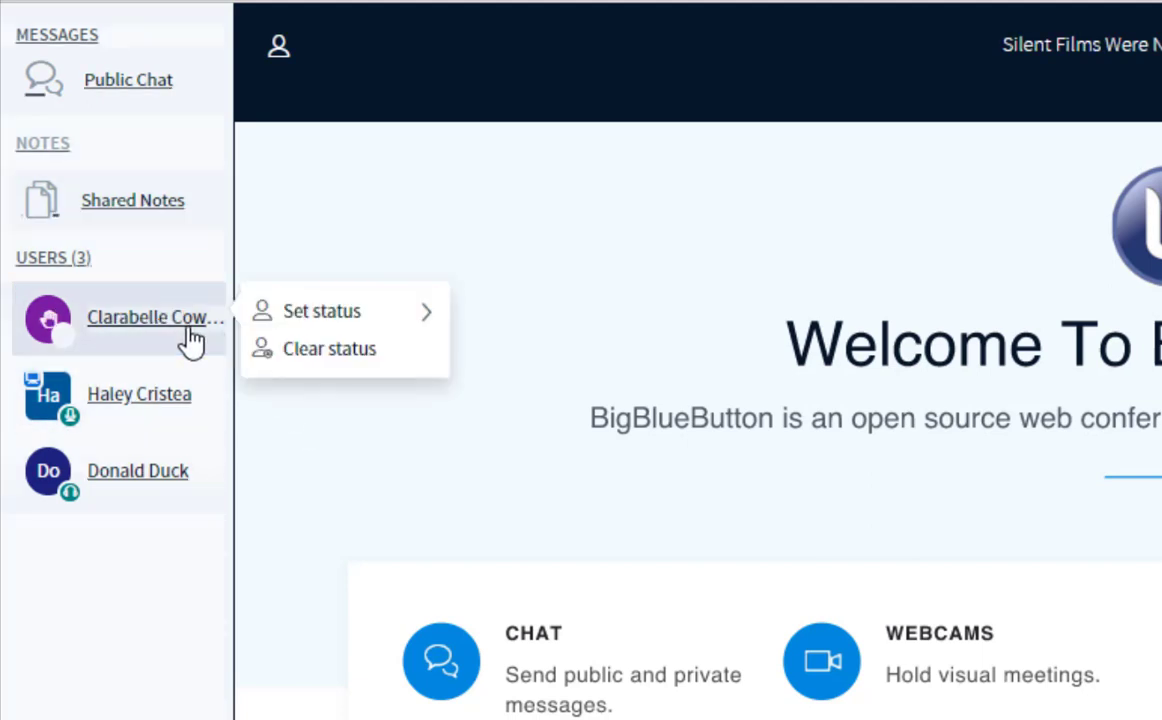
left_click(322, 322)
left_click(337, 377)
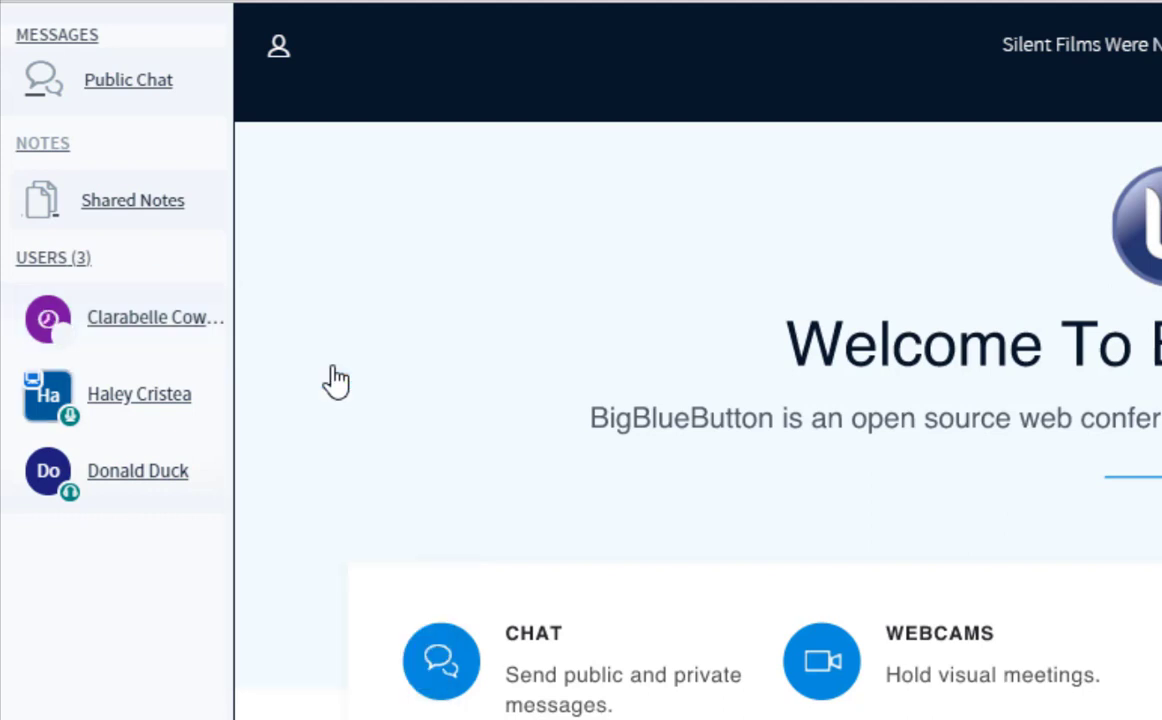
left_click(212, 330)
left_click(316, 347)
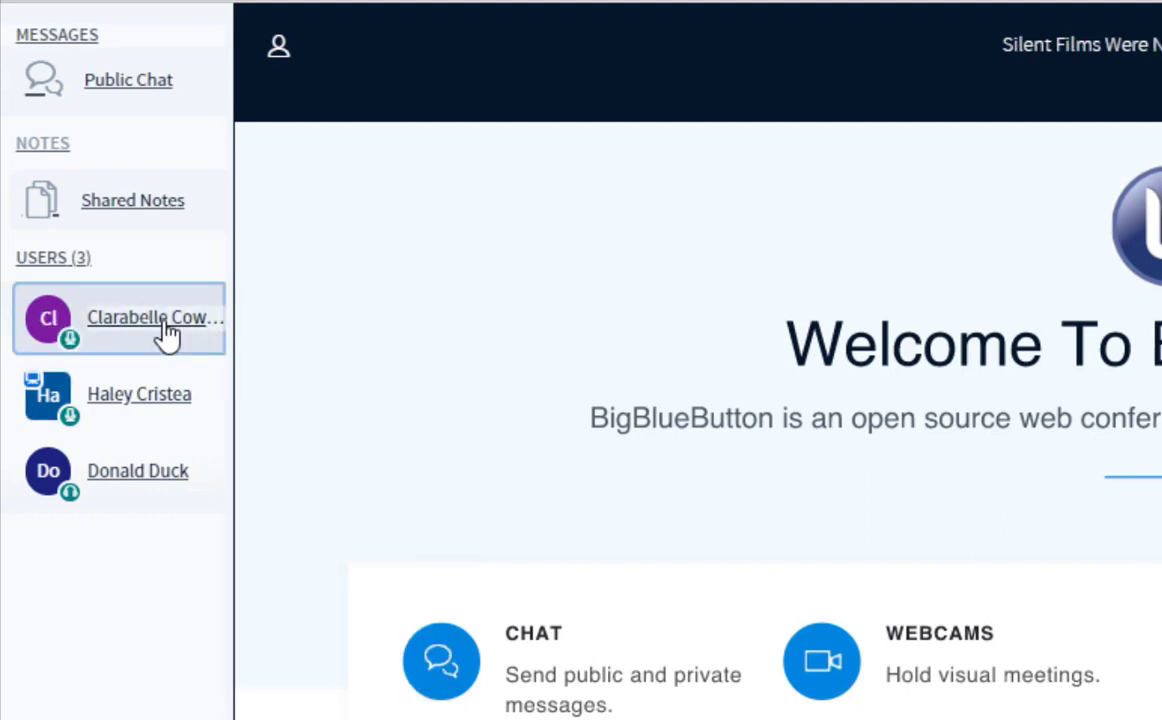
Mute and then unmute yourself from your user-list menu.
left_click(165, 335)
left_click(310, 347)
left_click(171, 340)
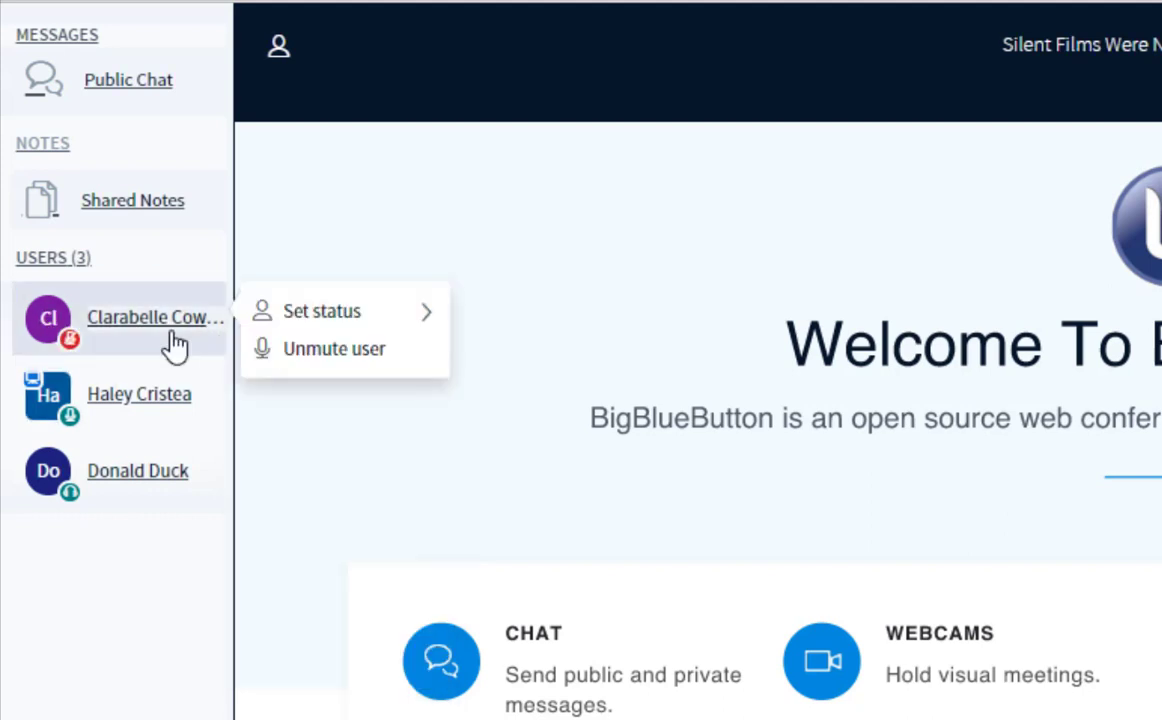
left_click(293, 362)
Start a private chat with another participant and send them a short hello greeting.
left_click(128, 480)
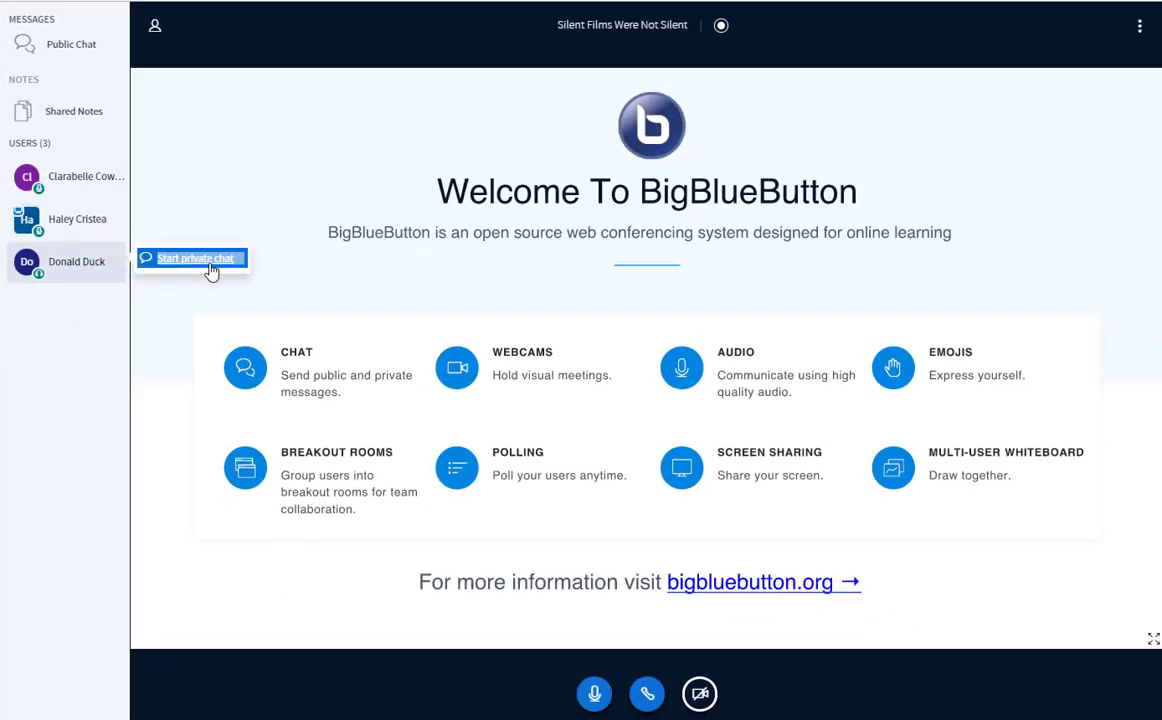
left_click(193, 258)
type("Hello Donald!")
key("Return")
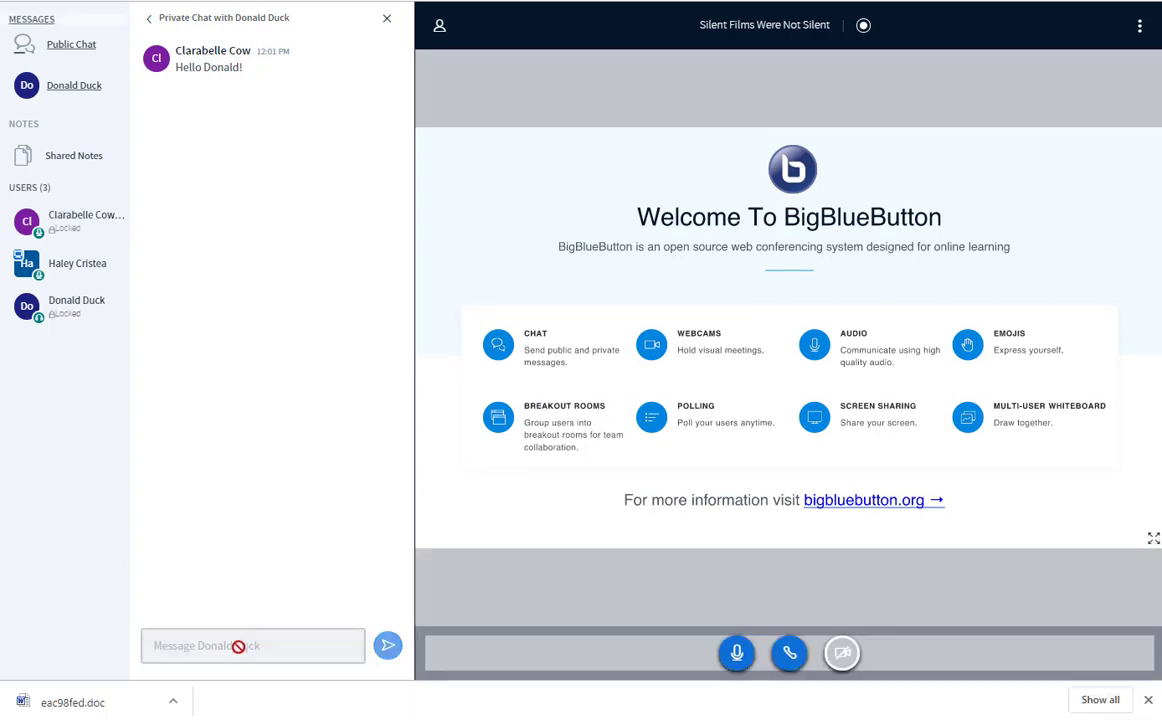
Try a private chat with a second participant, then type '- this is C' into the notes.
left_click(88, 266)
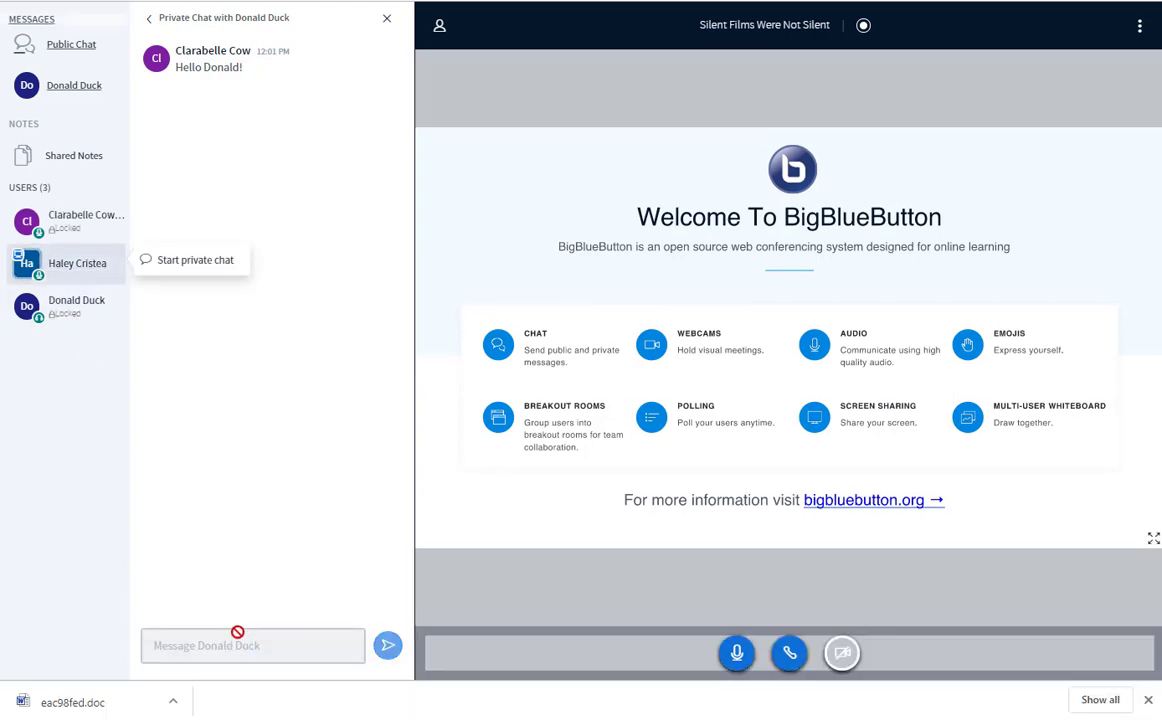
triple_click(222, 262)
left_click(222, 262)
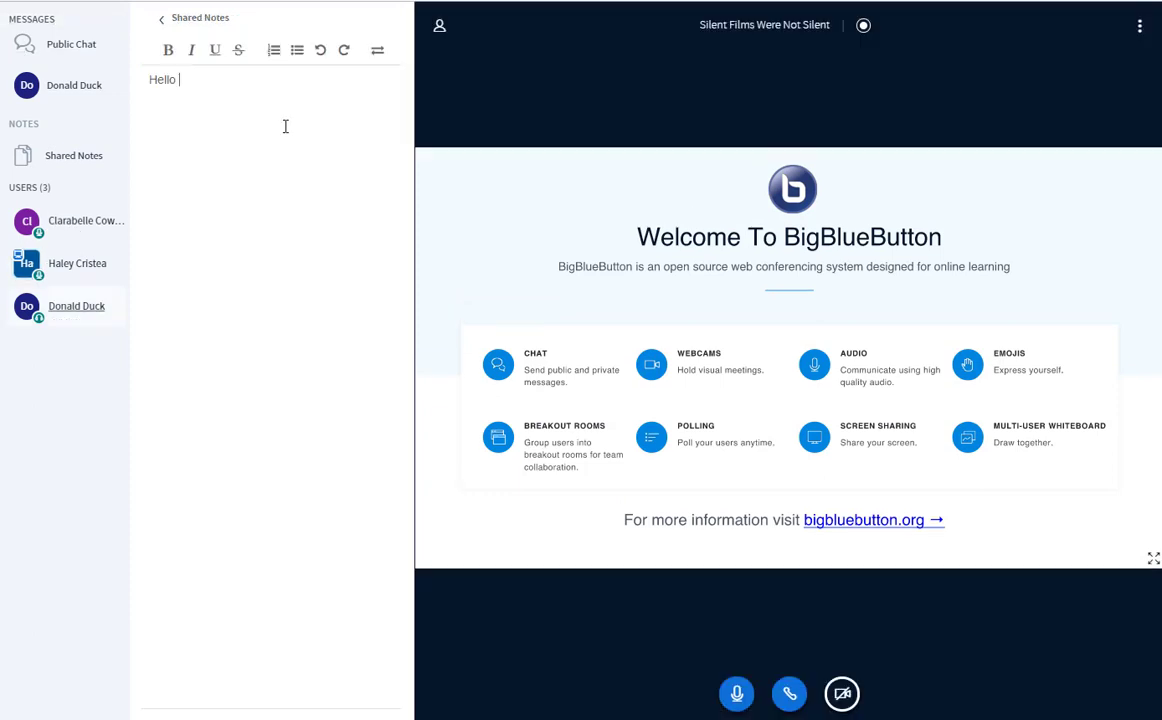
type("- this is Clarabelle")
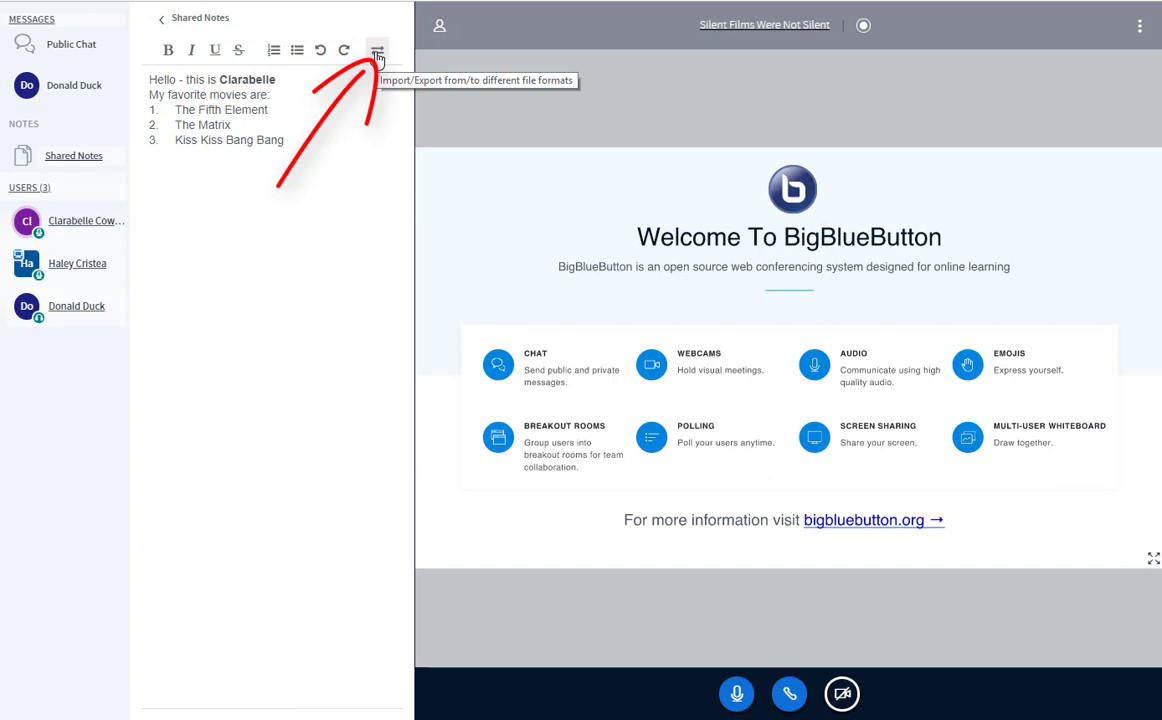
Export the shared notes as a Microsoft Word .doc file.
left_click(377, 55)
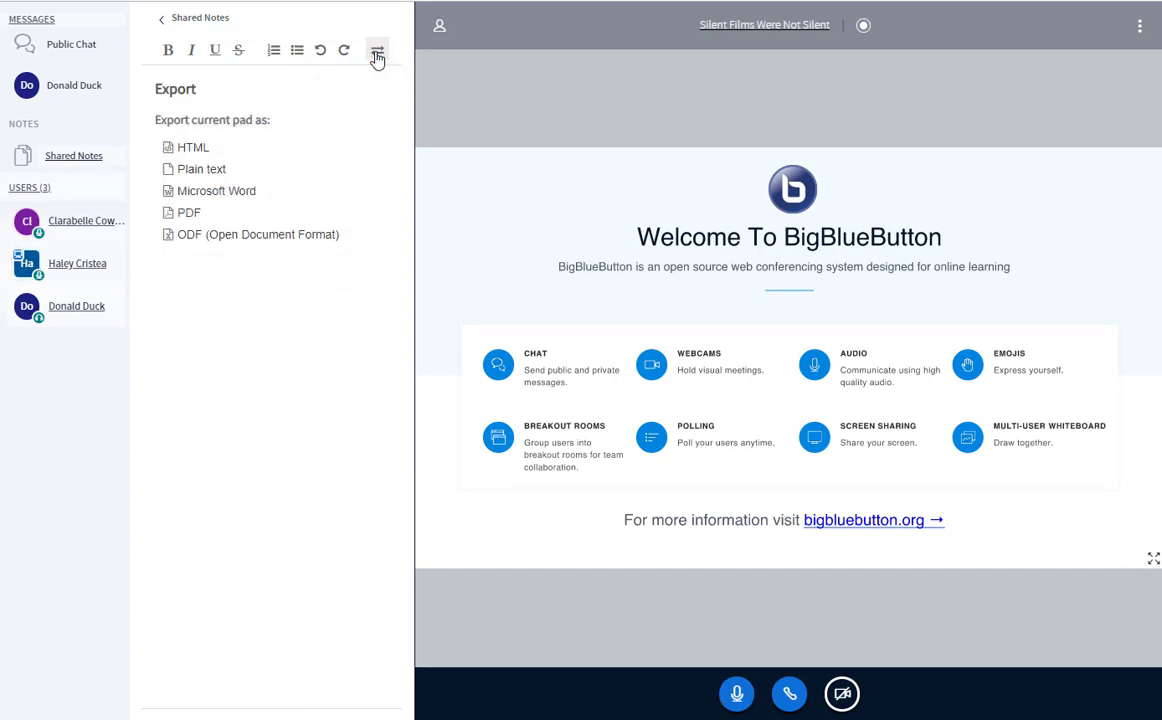
left_click(244, 190)
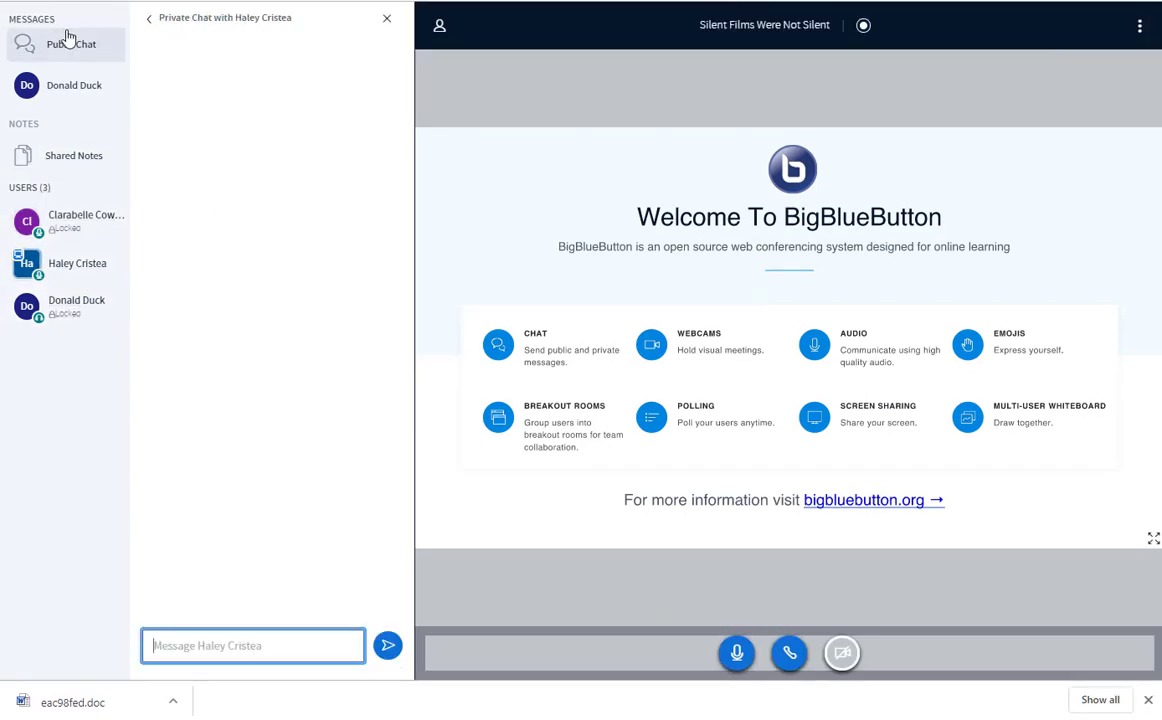
Switch to the Public Chat panel.
left_click(67, 41)
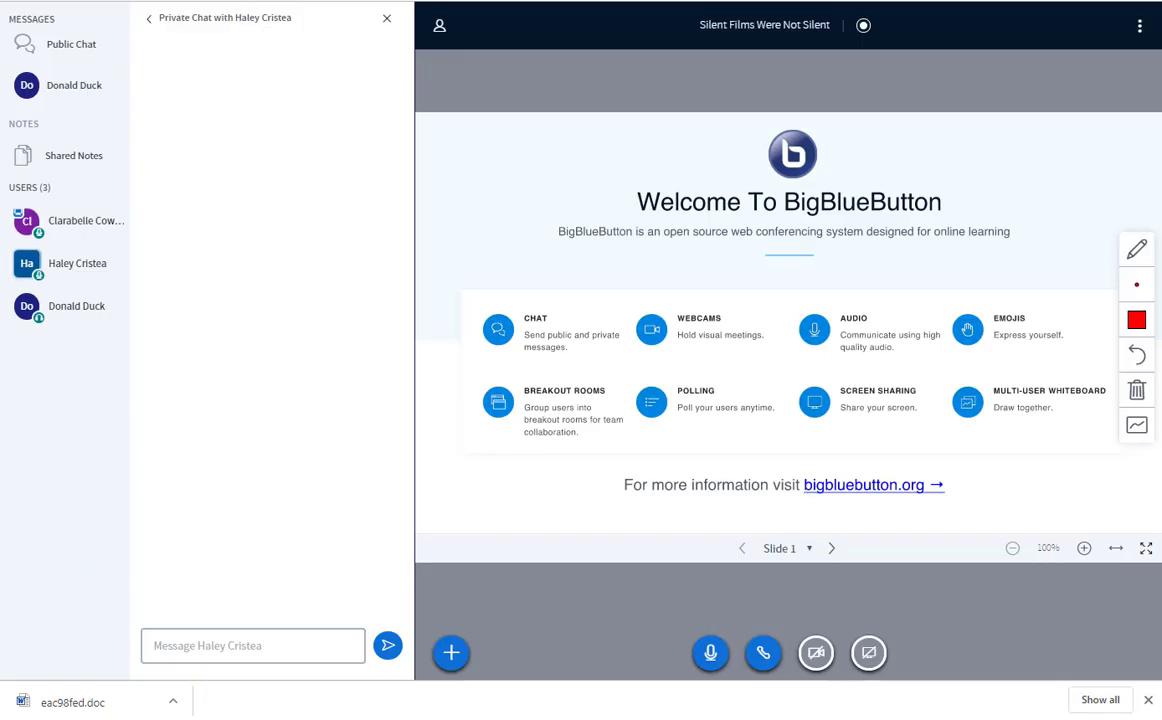
Upload MathiesenSilentFilmMusicV11.pdf as the new presentation.
left_click(448, 650)
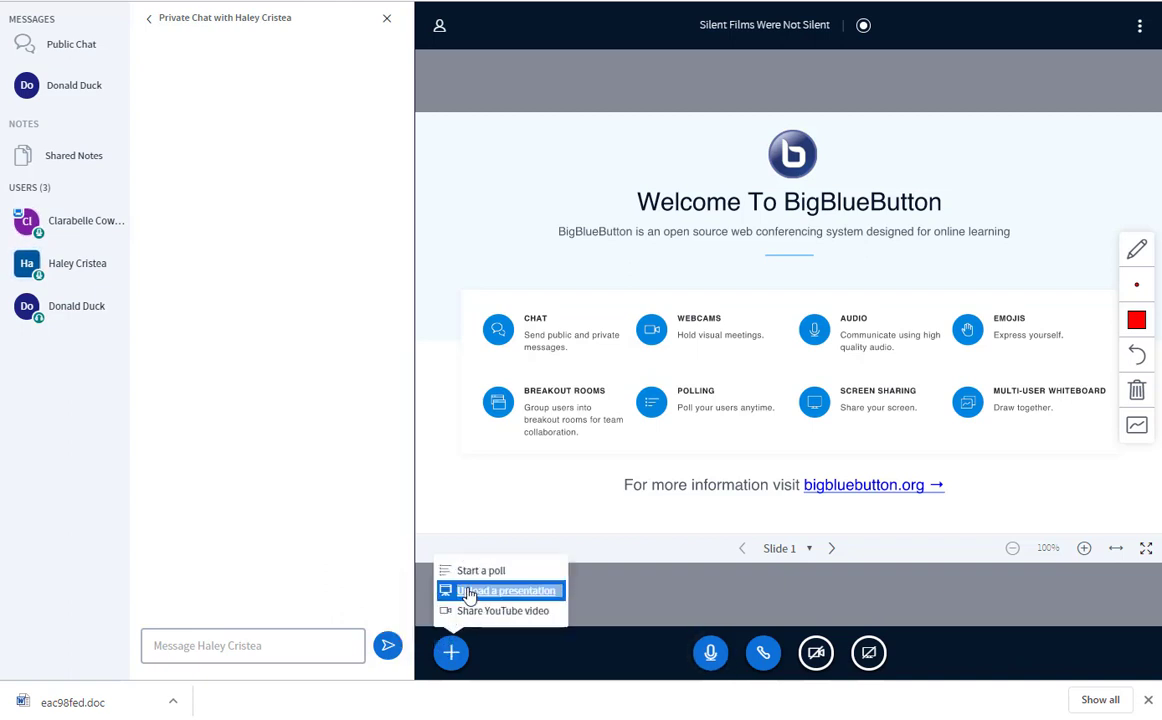
left_click(468, 592)
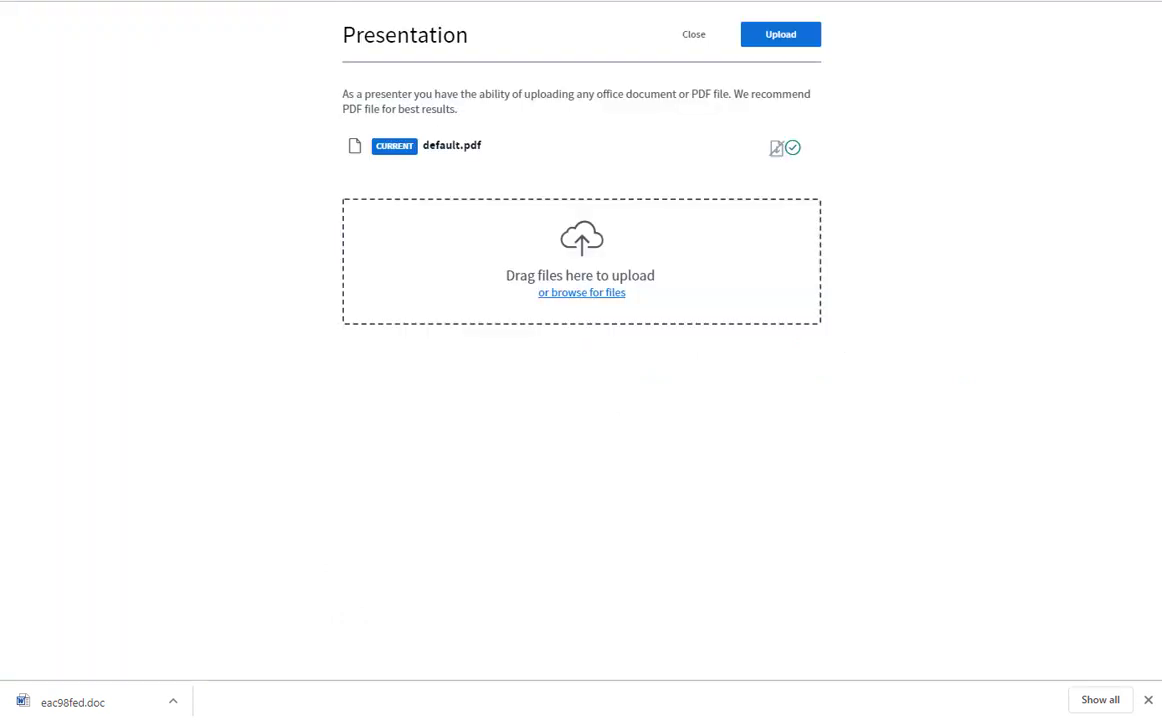
left_click_drag(1160, 262, 618, 262)
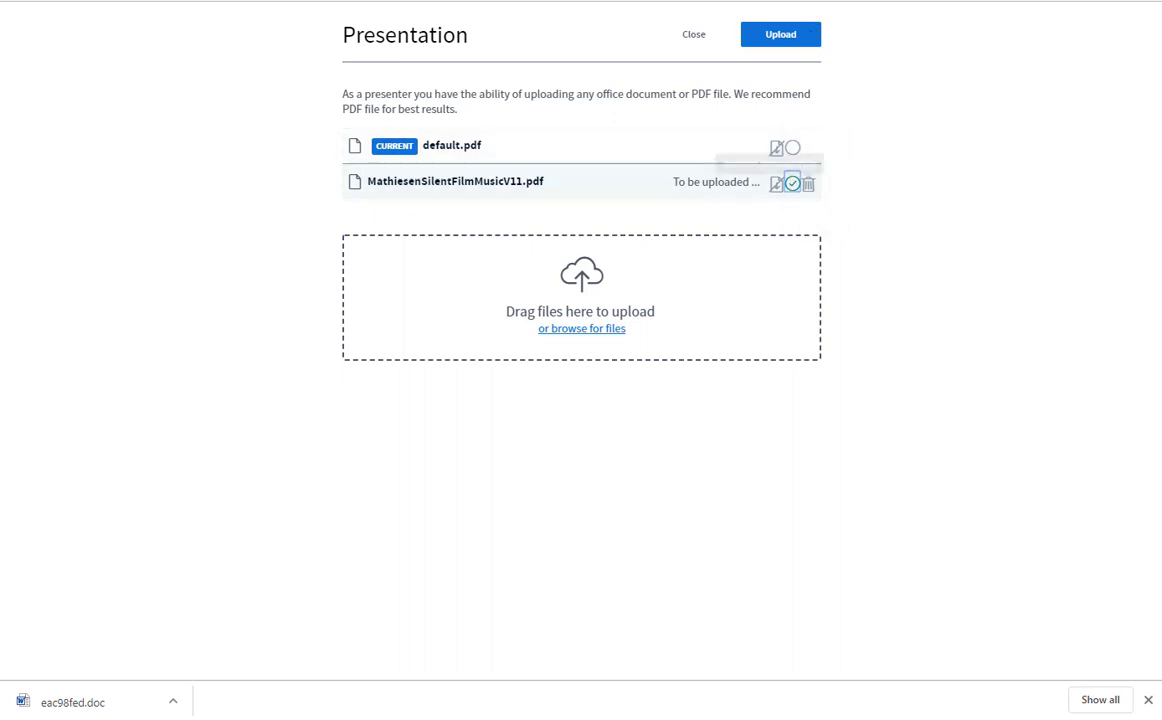
left_click(811, 37)
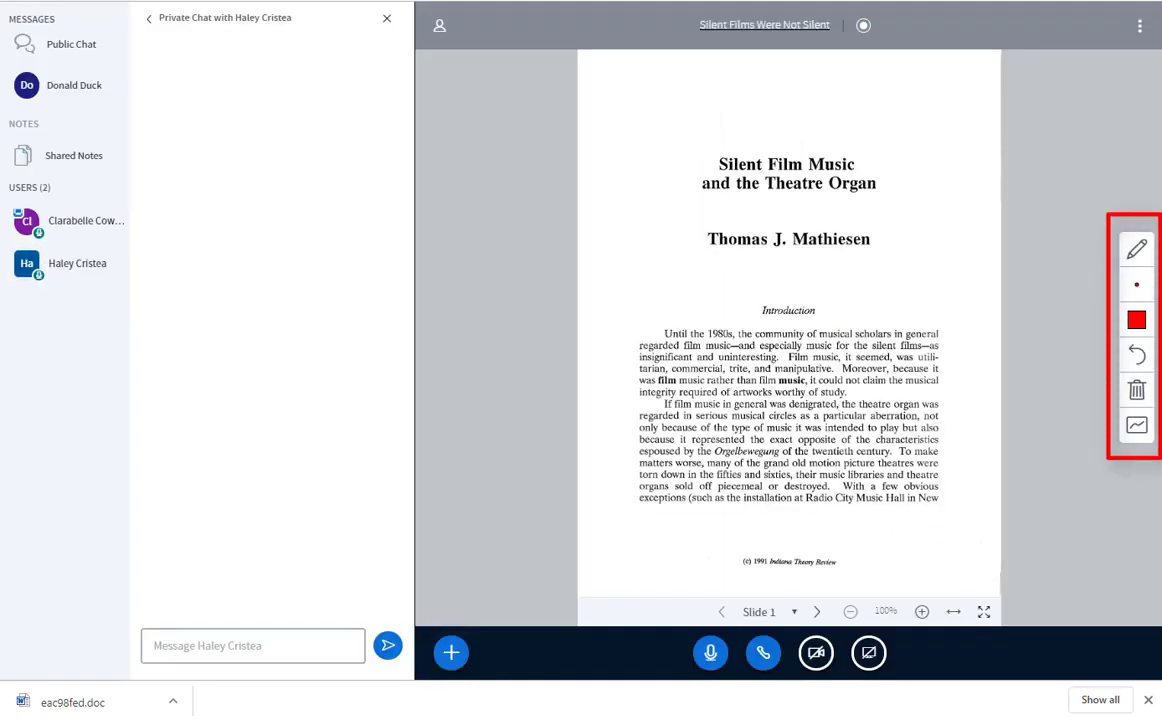
Set the whiteboard to a red freehand pencil with the thinnest stroke.
left_click(1140, 250)
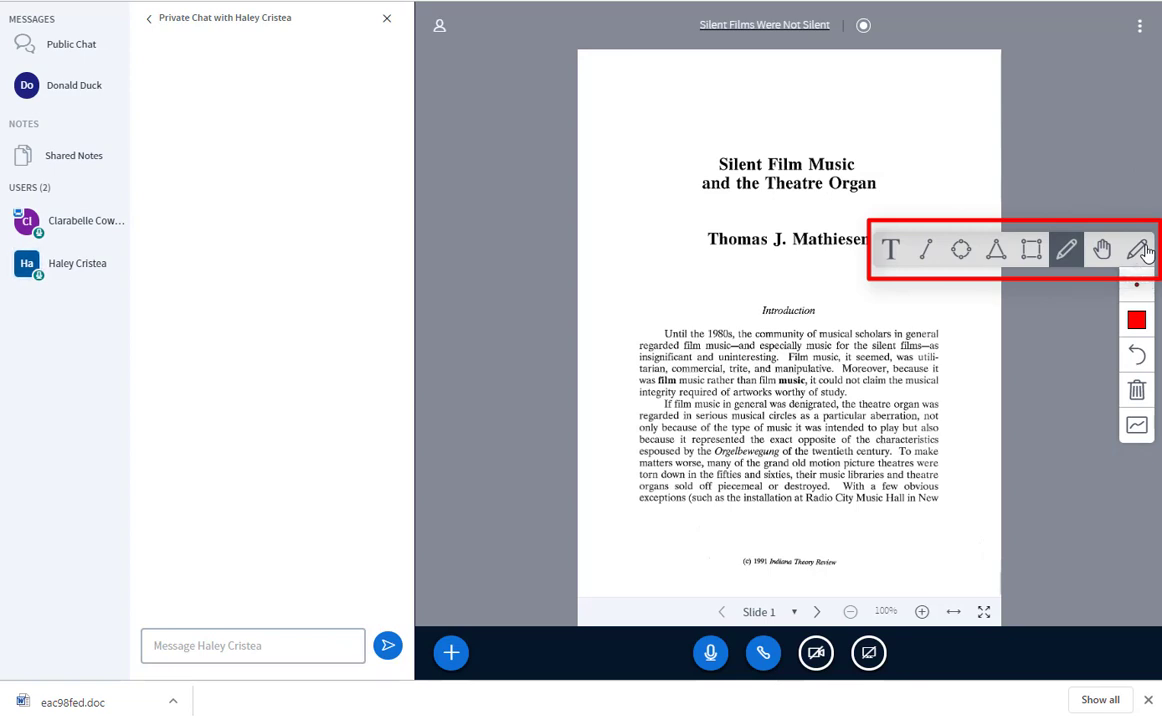
left_click(1138, 250)
left_click(1136, 320)
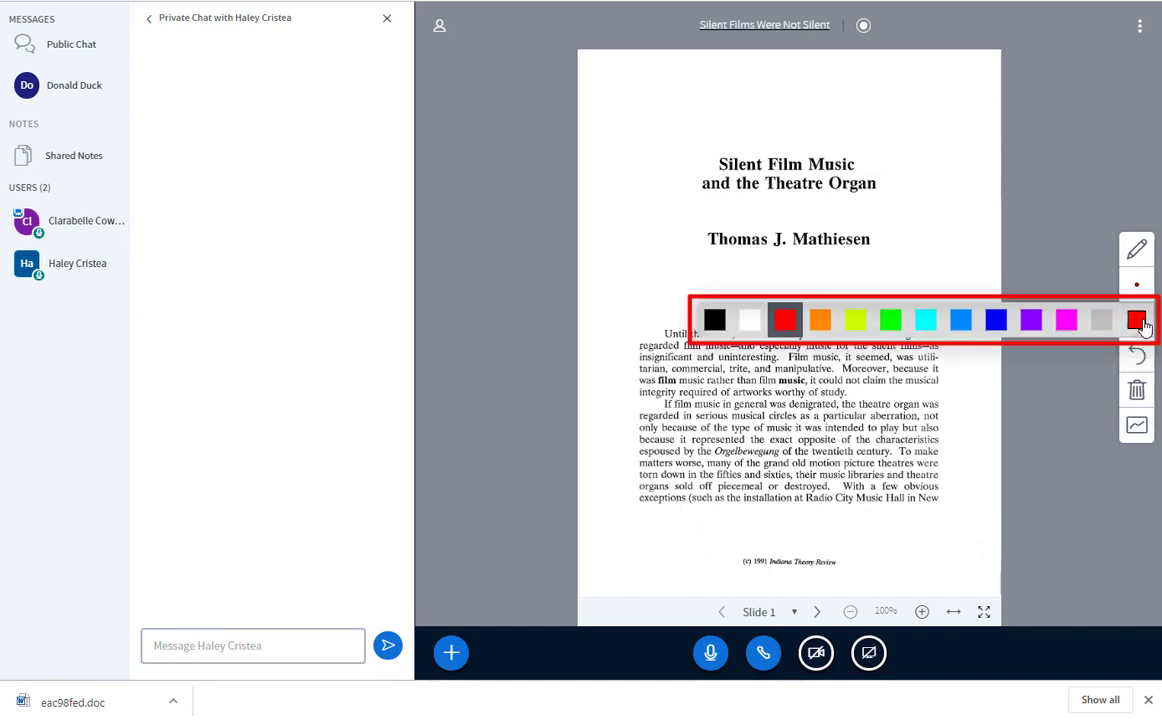
left_click(1140, 322)
left_click(1140, 288)
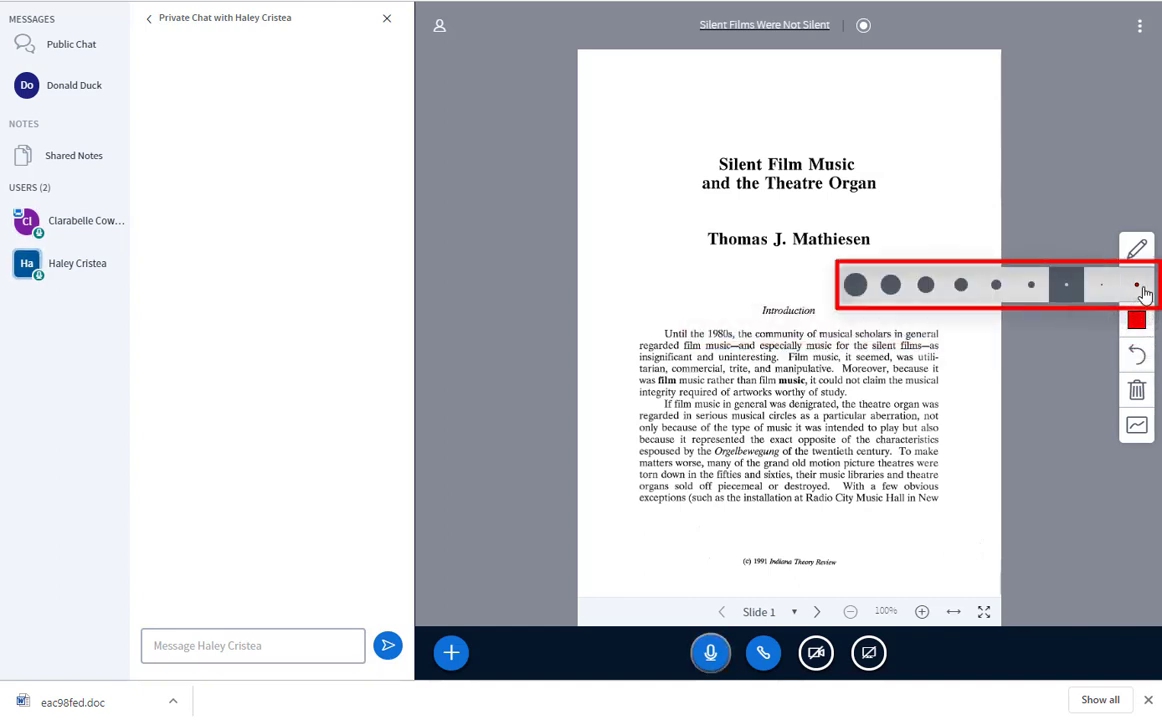
left_click(1140, 288)
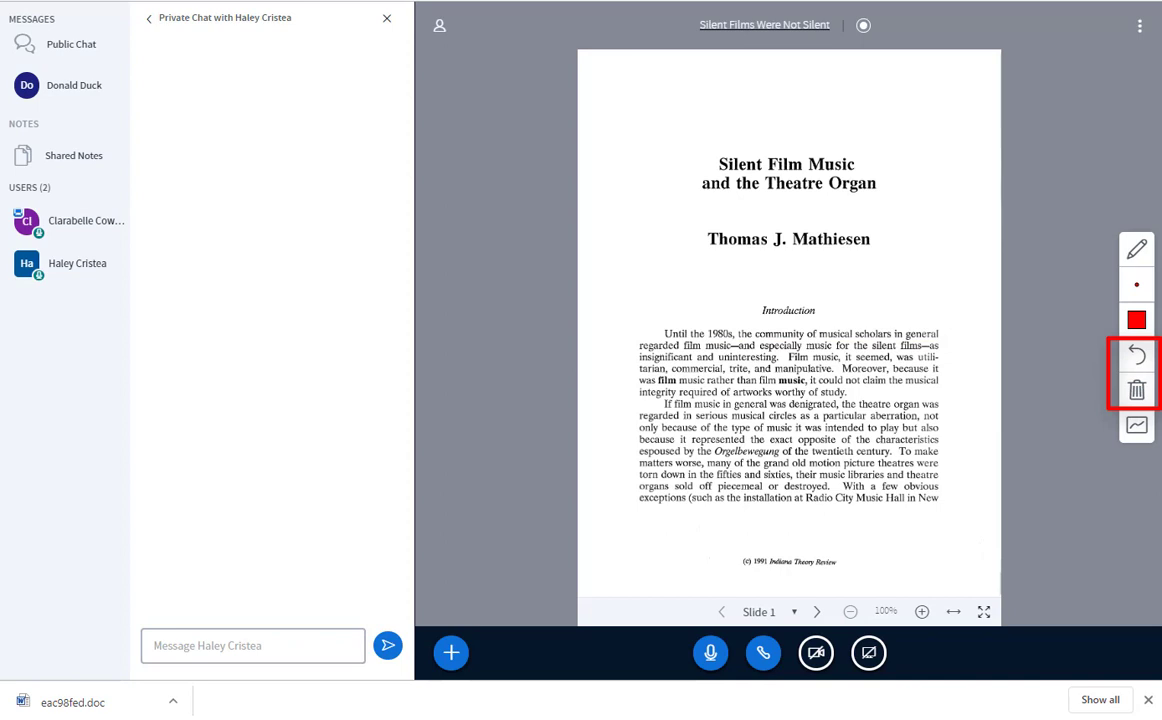
Drop screen sharing and share the pasted Buster Keaton Silent Movie Music YouTube video.
left_click(868, 655)
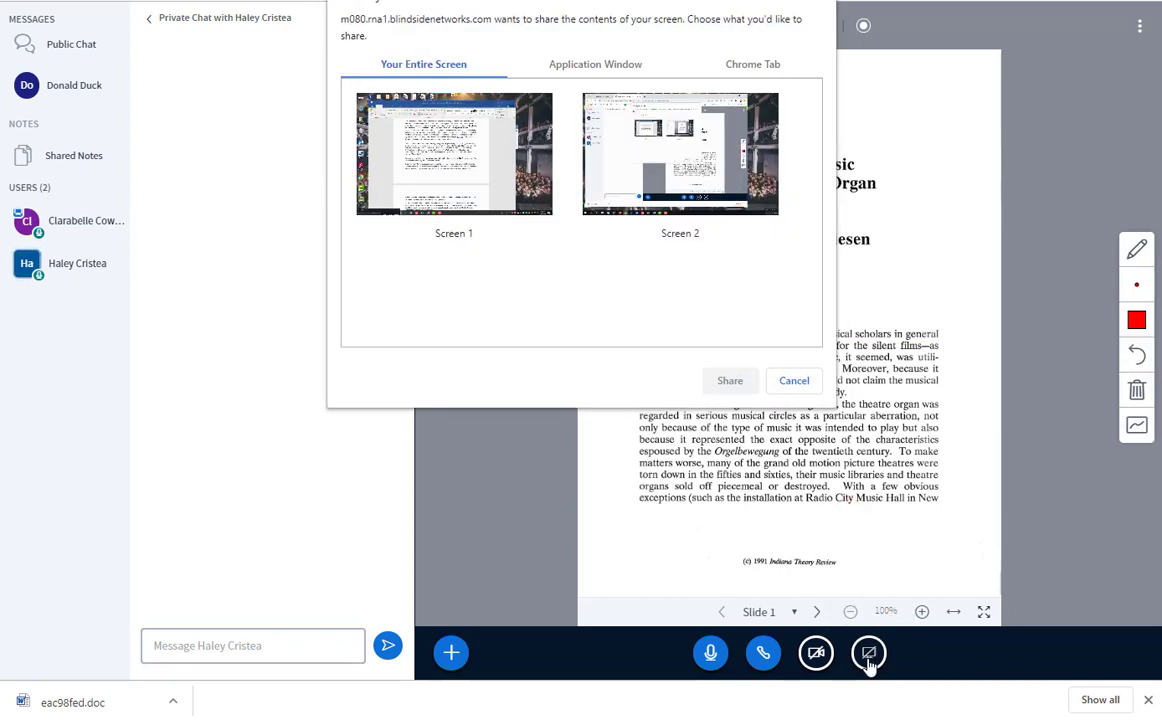
left_click(792, 380)
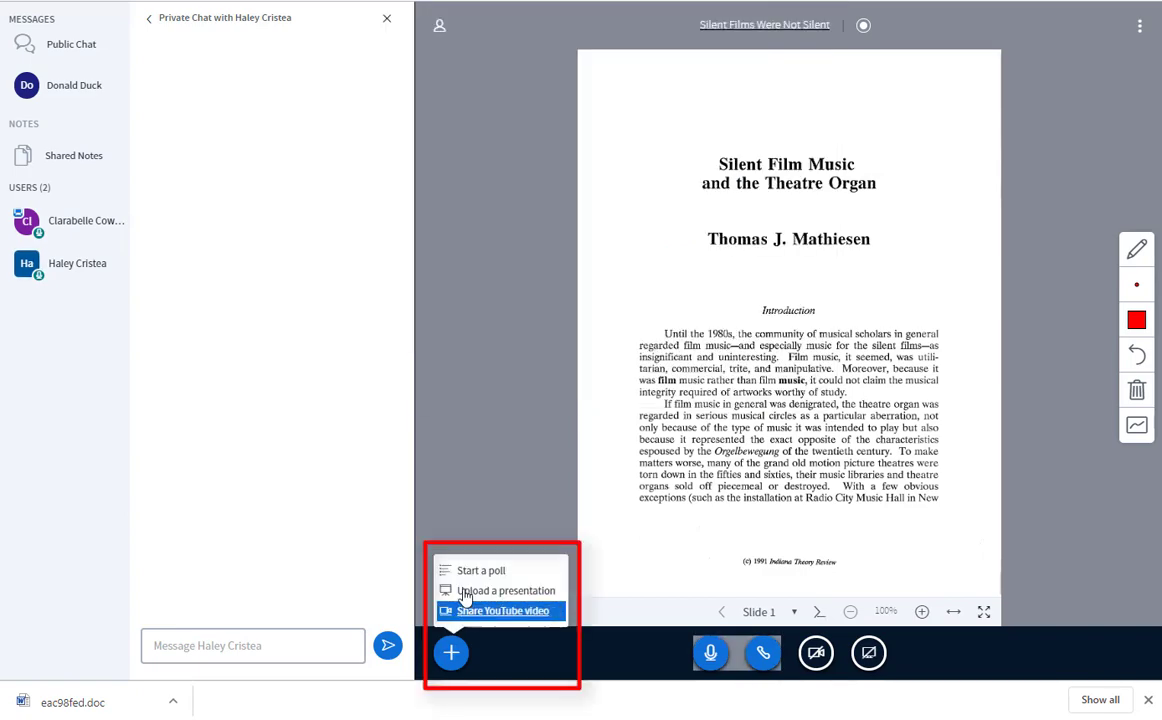
left_click(480, 498)
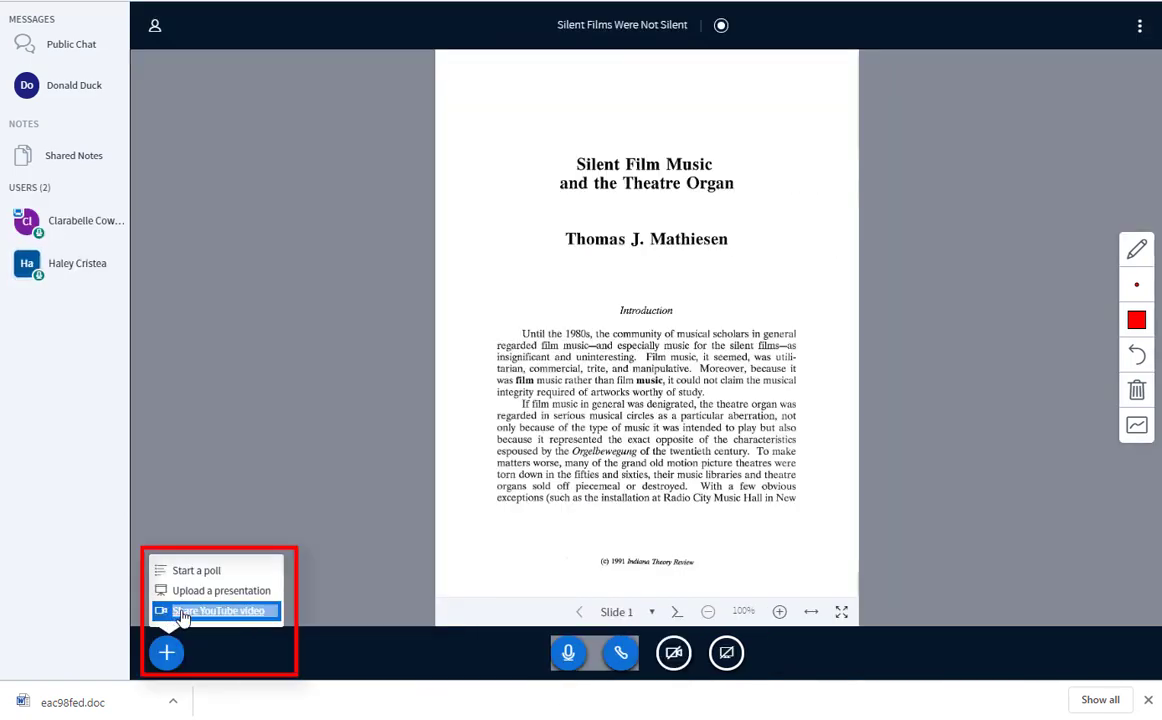
left_click(185, 619)
type("https://youtu.be/FaOGeB_SKQo")
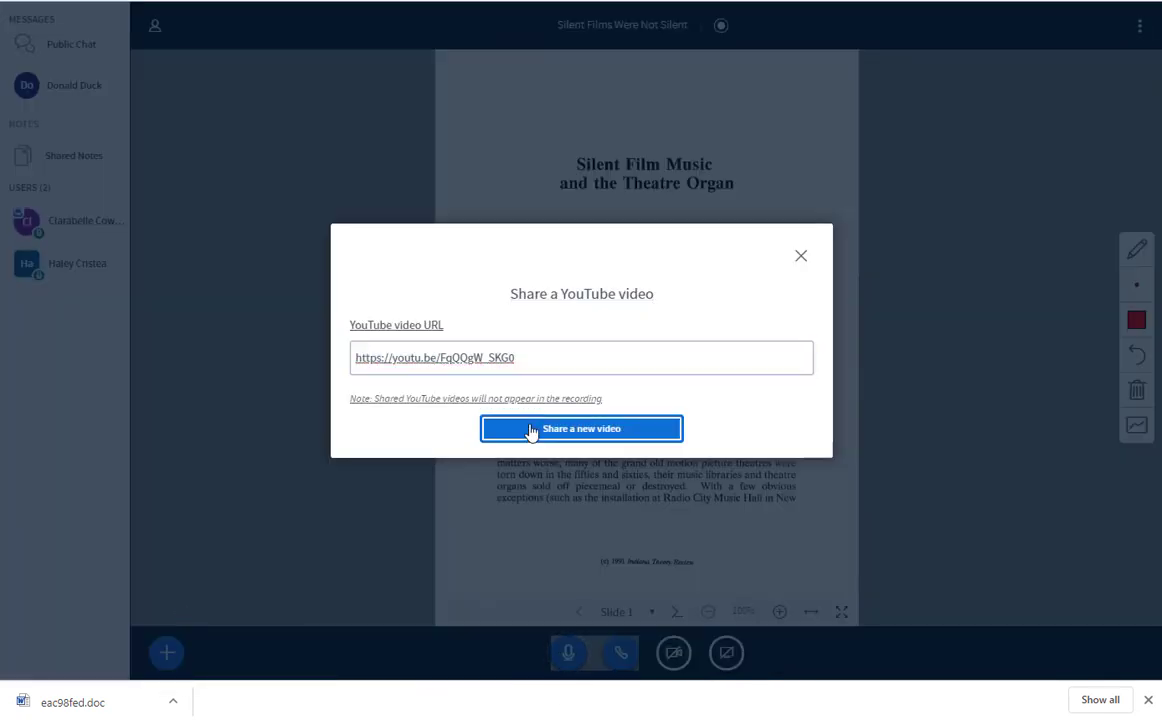
left_click(581, 428)
Skip the playing video ahead past 1:20 to 3:24.
left_click(288, 594)
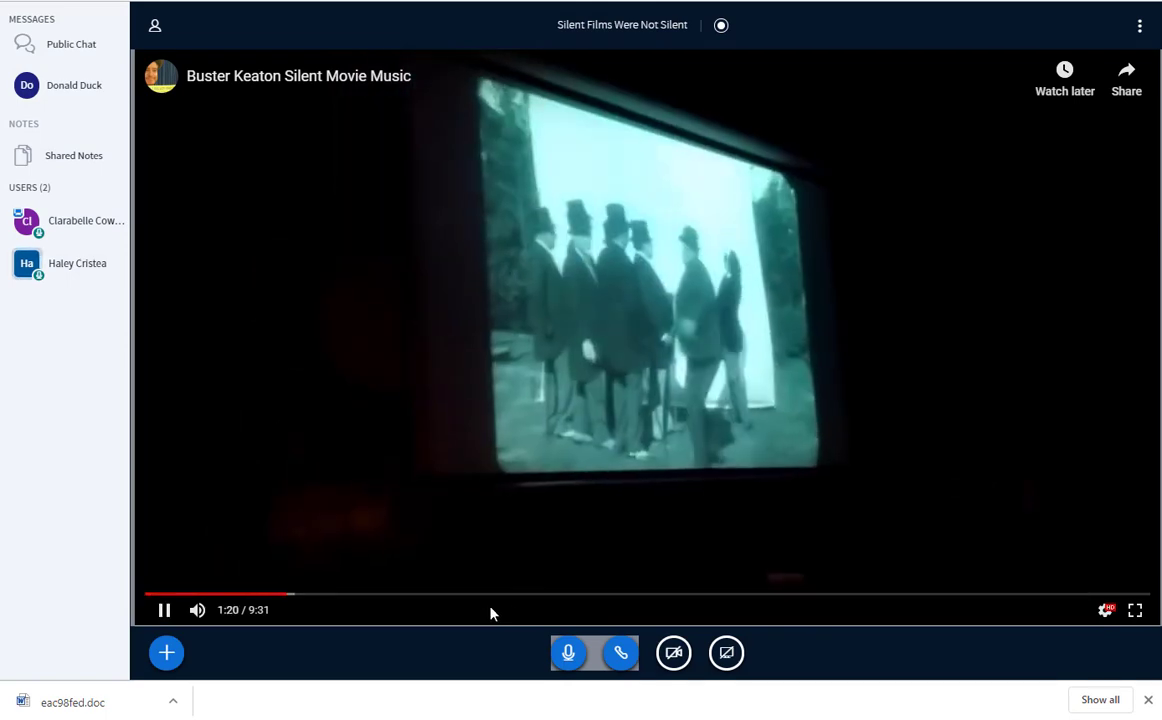
left_click(506, 595)
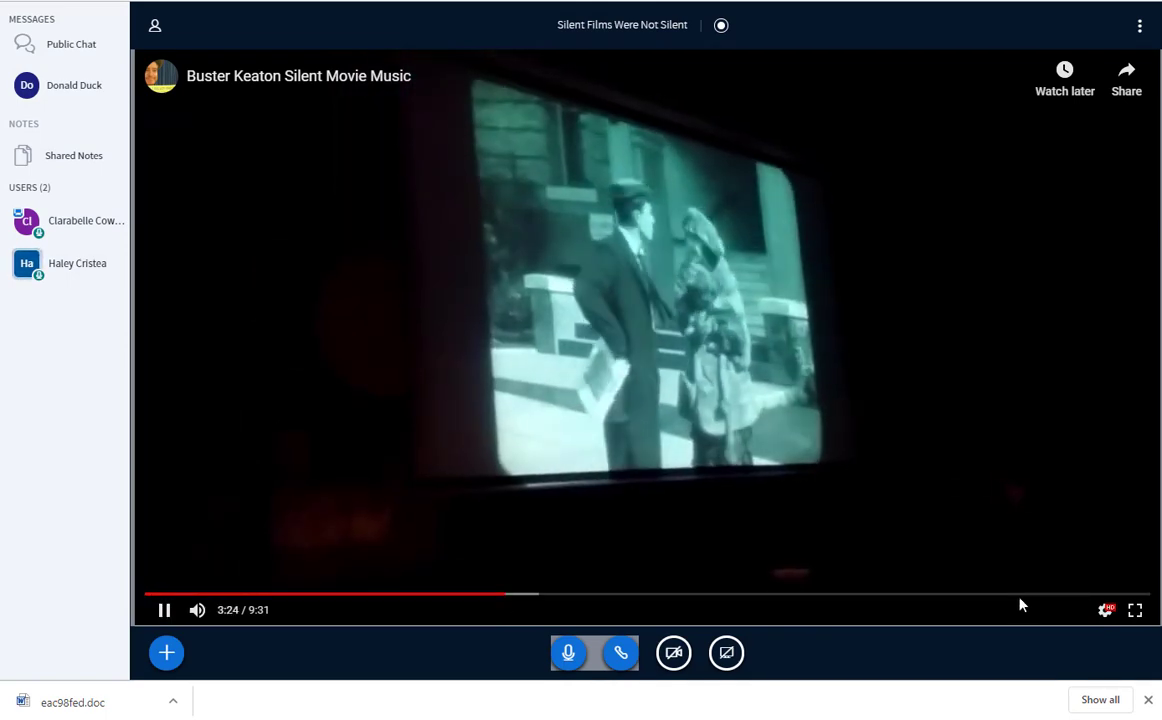
left_click(166, 653)
Stop the YouTube video, log out from the Options menu, and dismiss the feedback prompt.
left_click(193, 617)
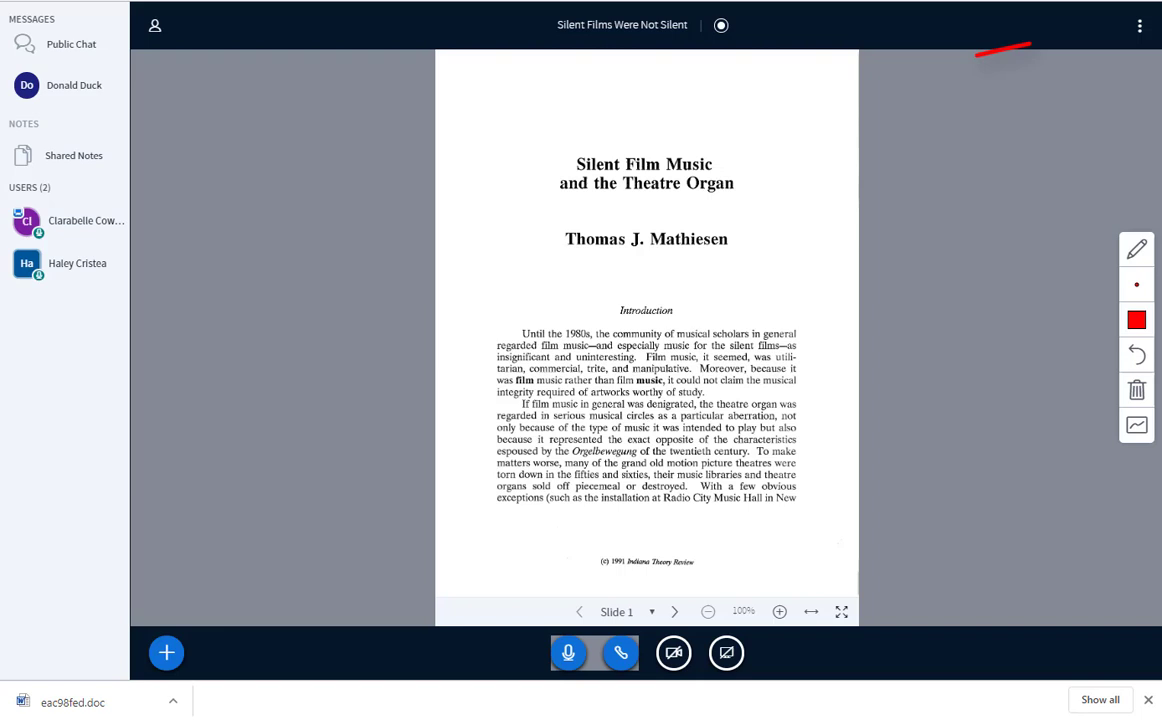
left_click(1140, 26)
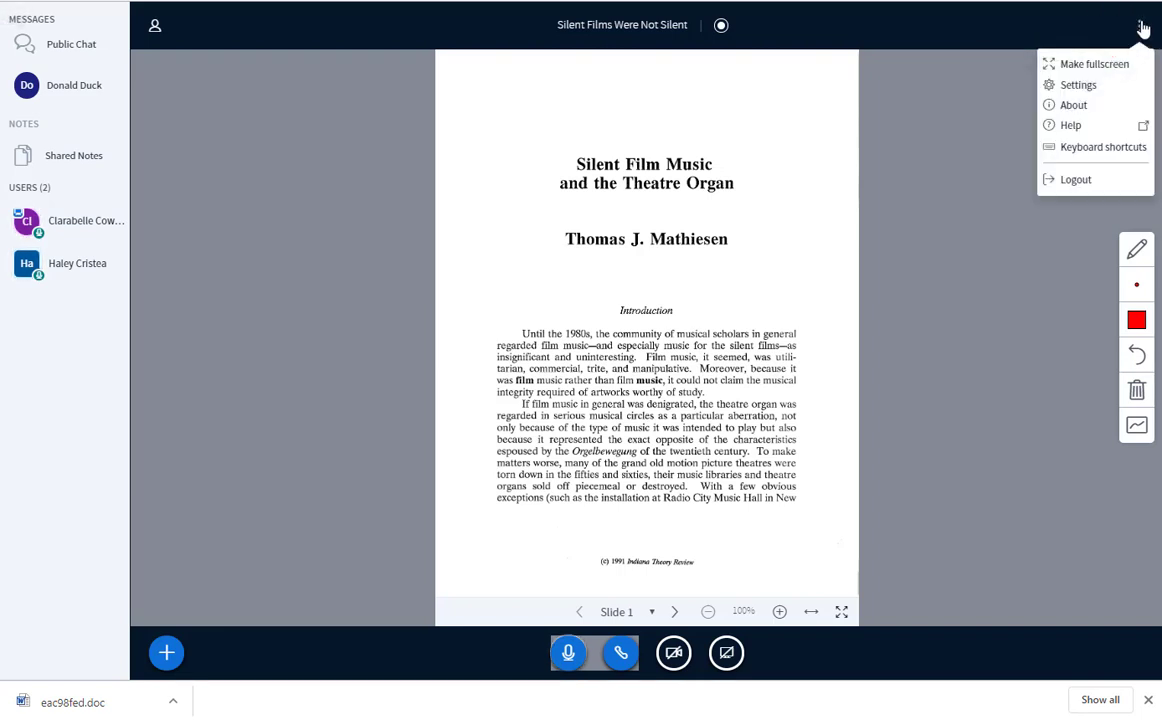
left_click(1068, 180)
left_click(589, 403)
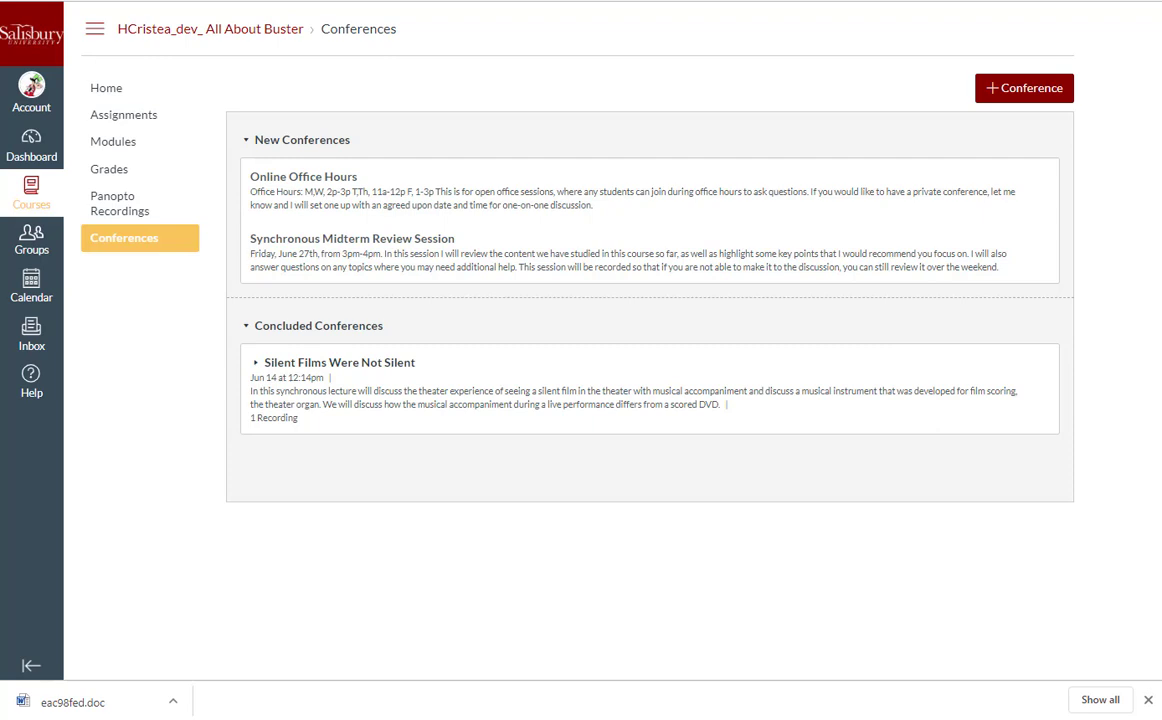
Expand Silent Films Were Not Silent to show its Jun 14, 2019, one-minute recording.
left_click(257, 368)
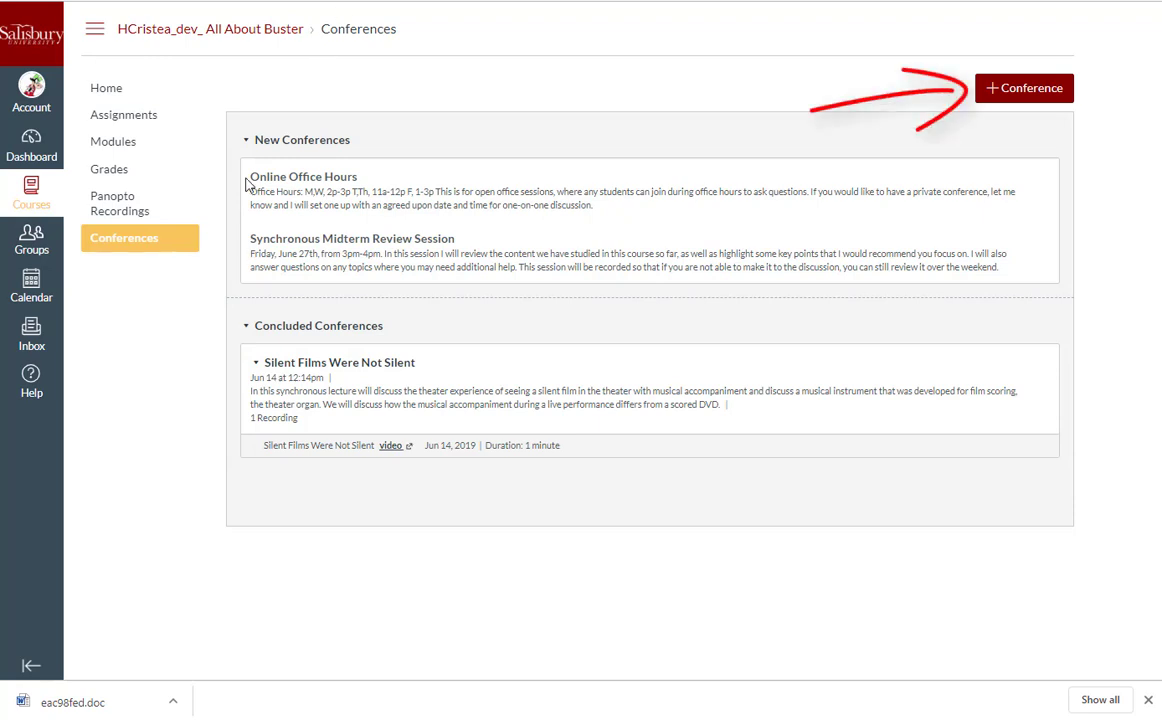
Start a new Battling Butler group conference with Invite All Group Members unchecked.
left_click(22, 252)
left_click(106, 105)
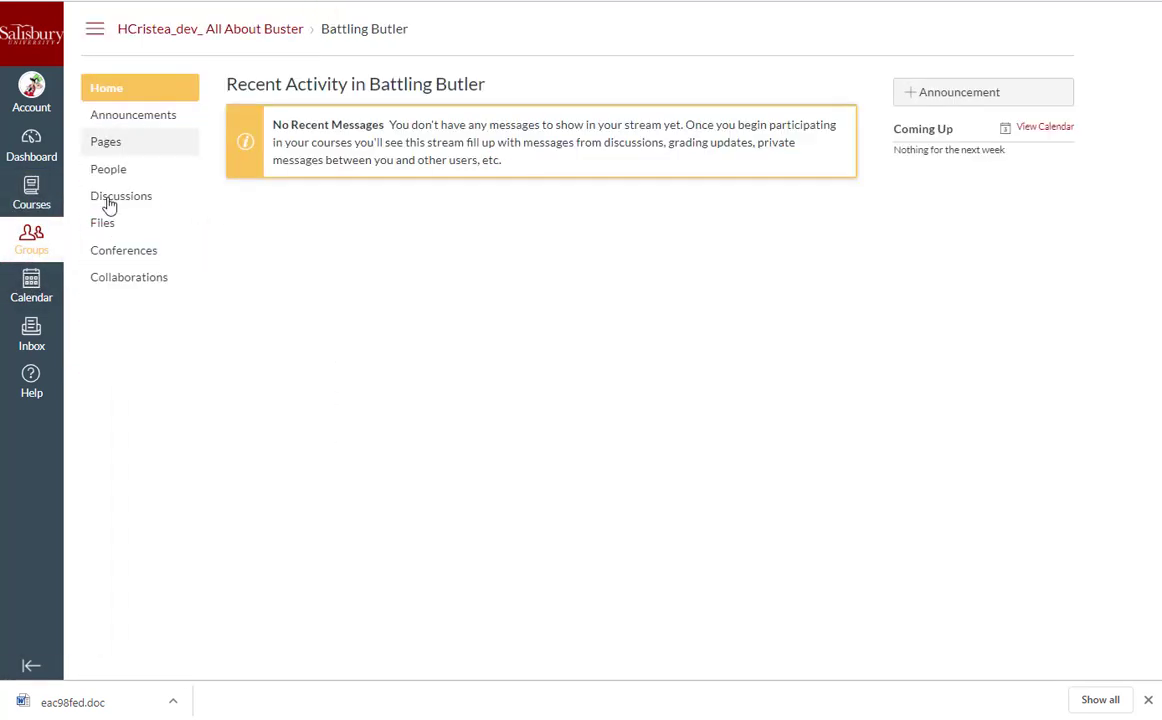
left_click(118, 253)
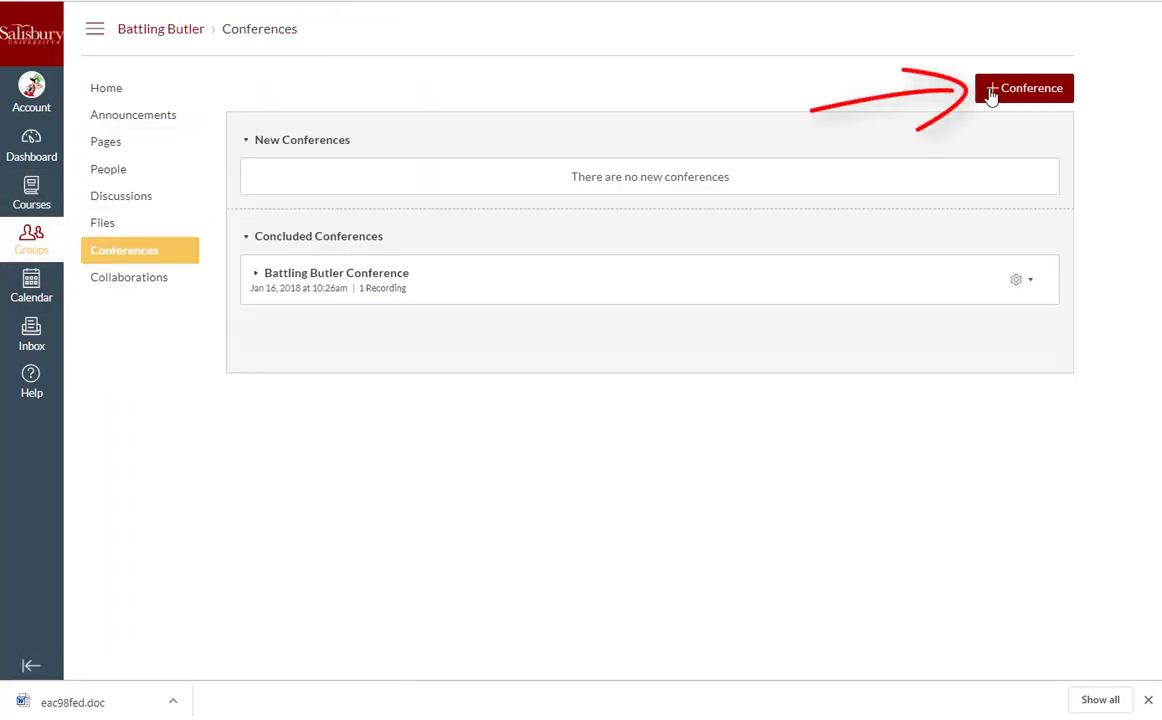
left_click(1024, 88)
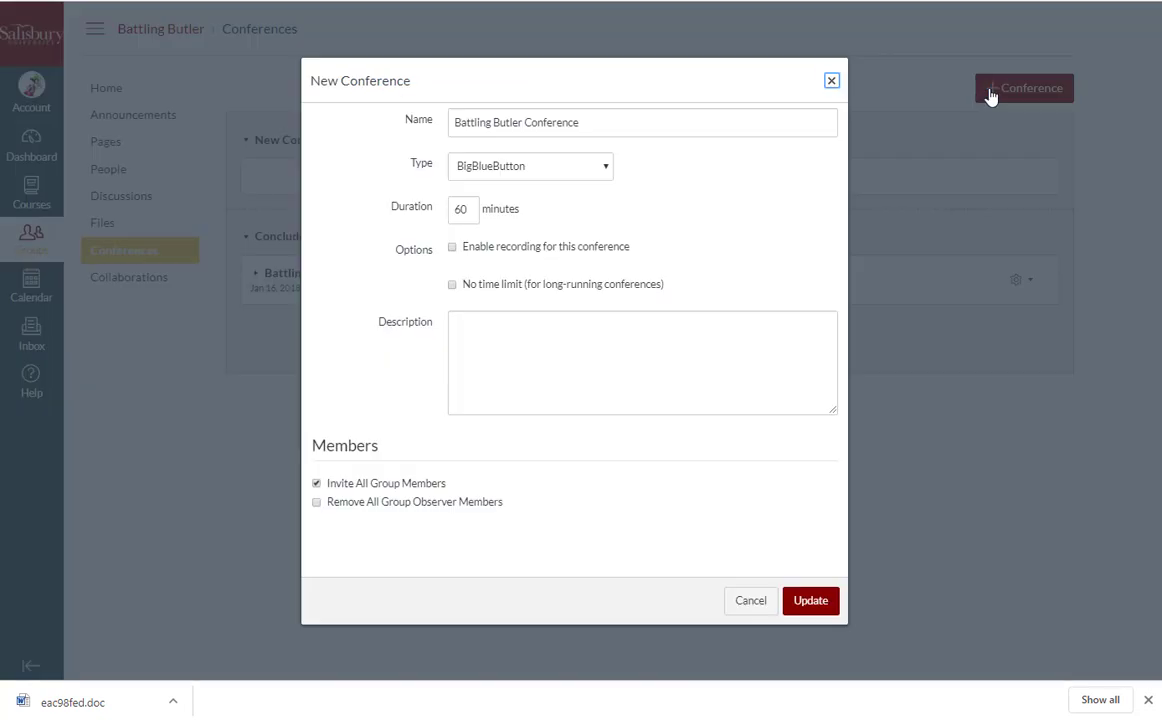
left_click(316, 484)
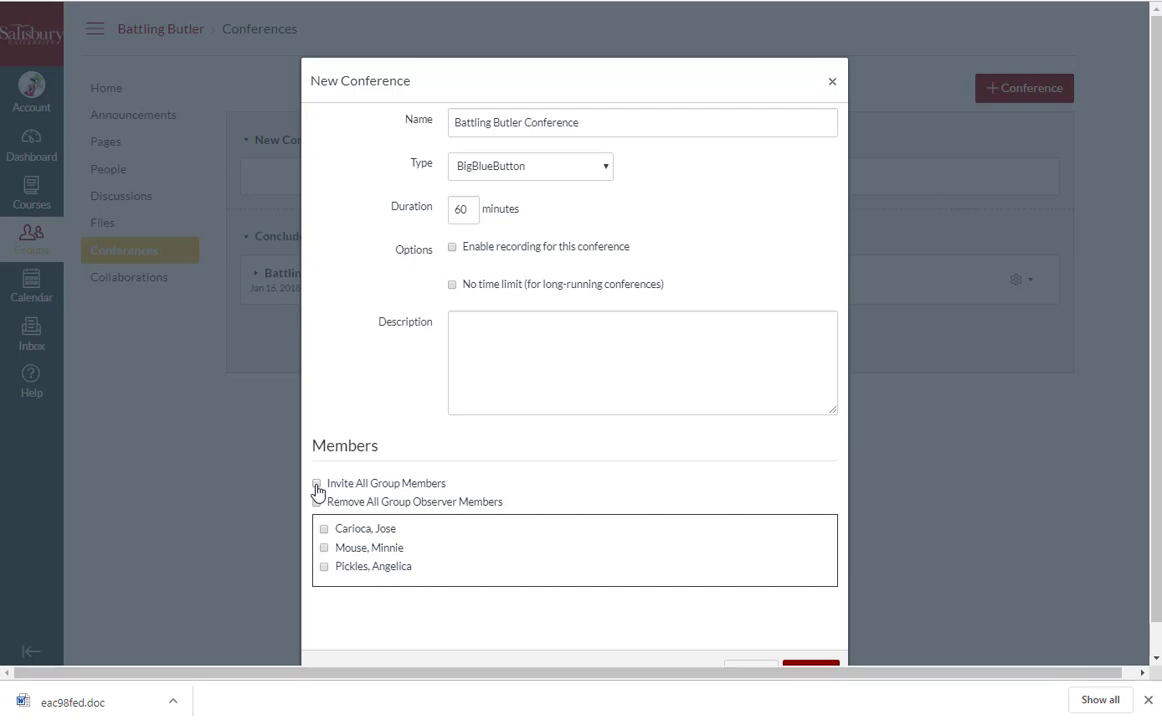
scroll(318, 492, "down", 1)
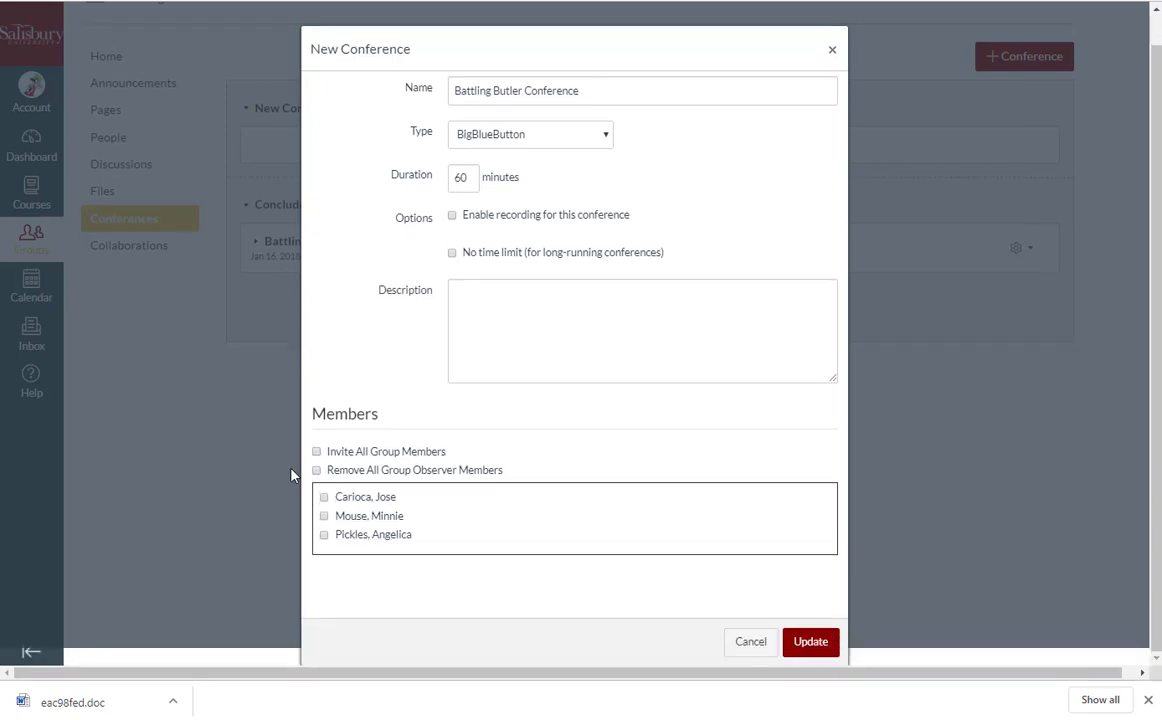